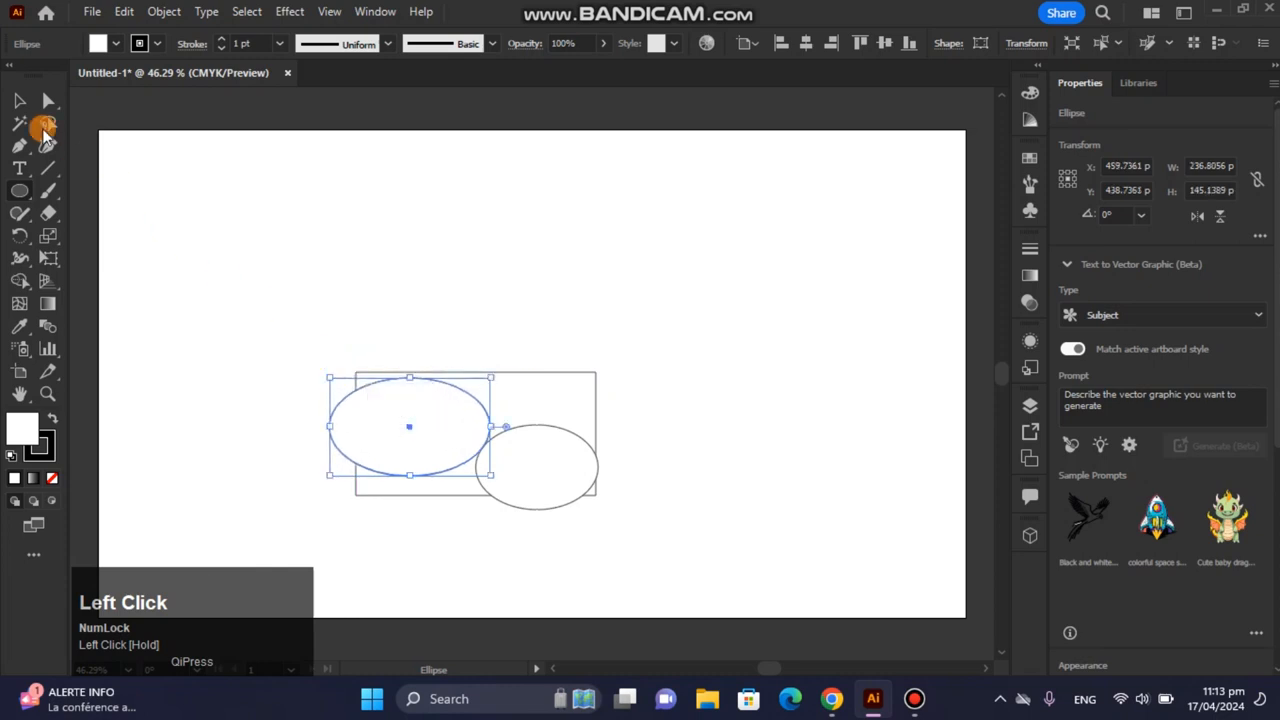
Lower the rectangle's top edge until it lines up with the top of the large ellipse.
{"action": "left_click", "coordinate": [19, 100]}
{"action": "left_click", "coordinate": [371, 291]}
{"action": "left_click", "coordinate": [495, 375]}
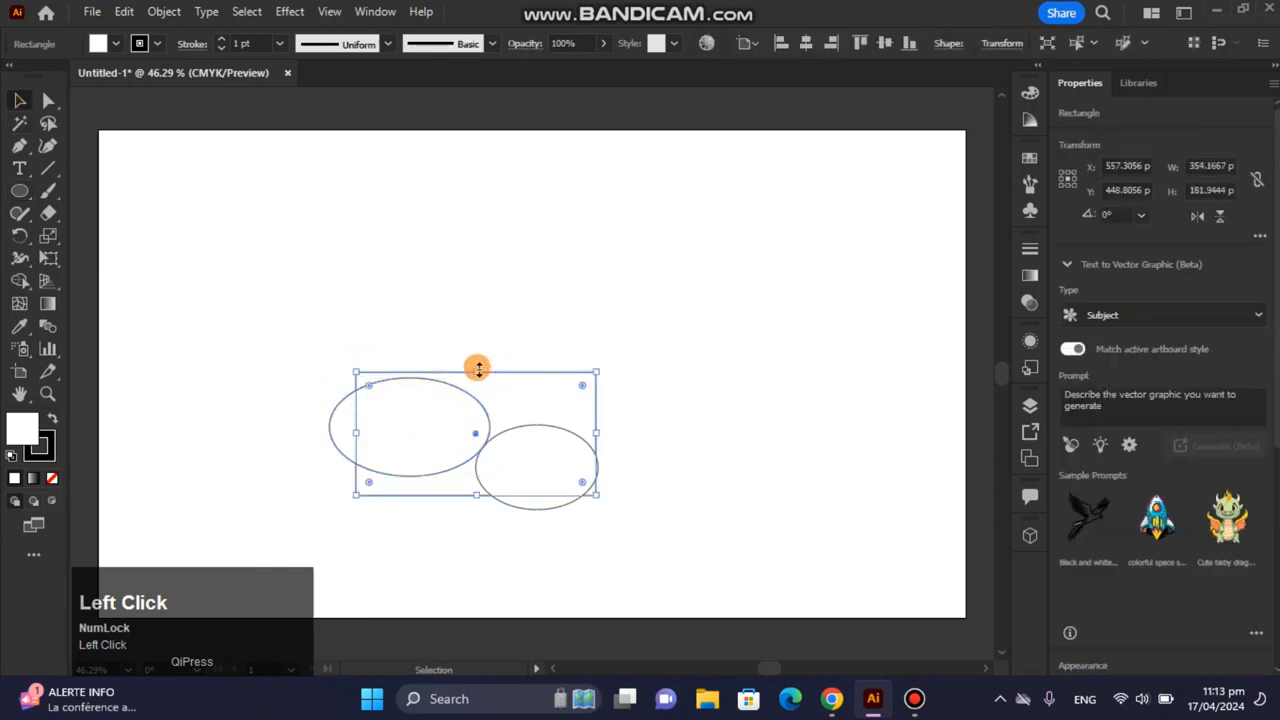
{"action": "left_click_drag", "start_coordinate": [477, 372], "coordinate": [477, 376]}
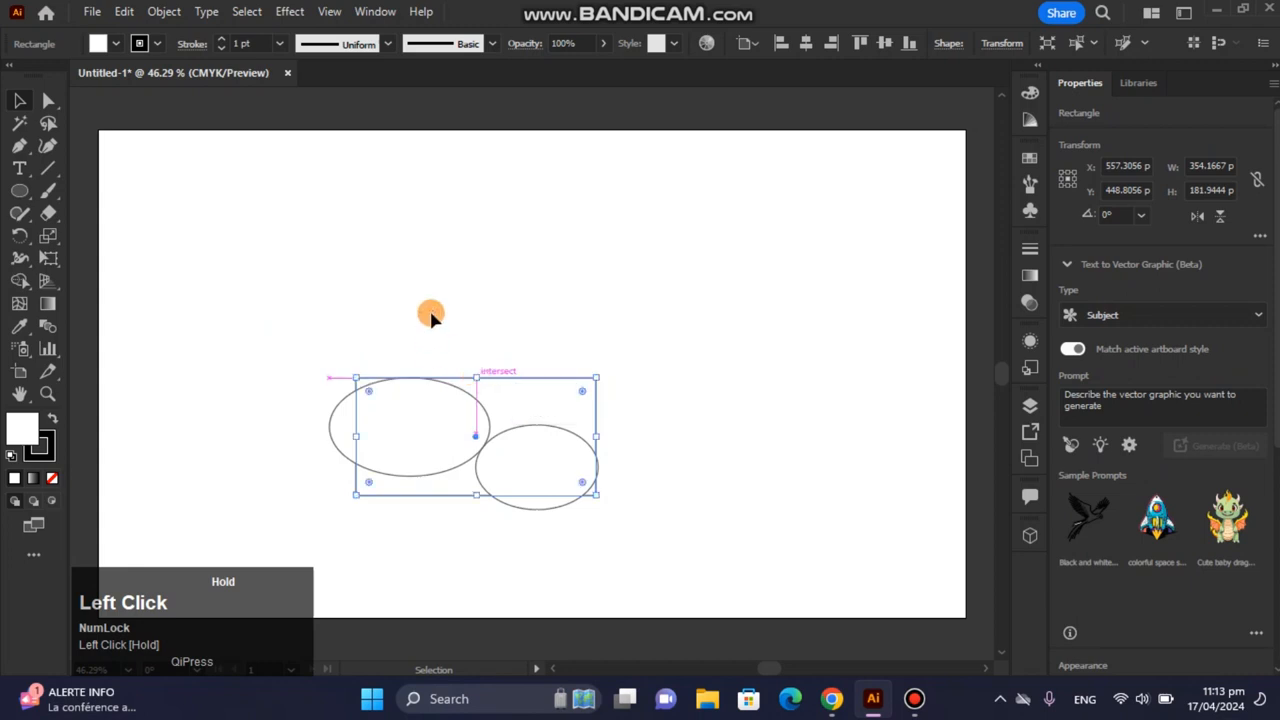
{"action": "left_click_drag", "start_coordinate": [276, 328], "coordinate": [641, 510]}
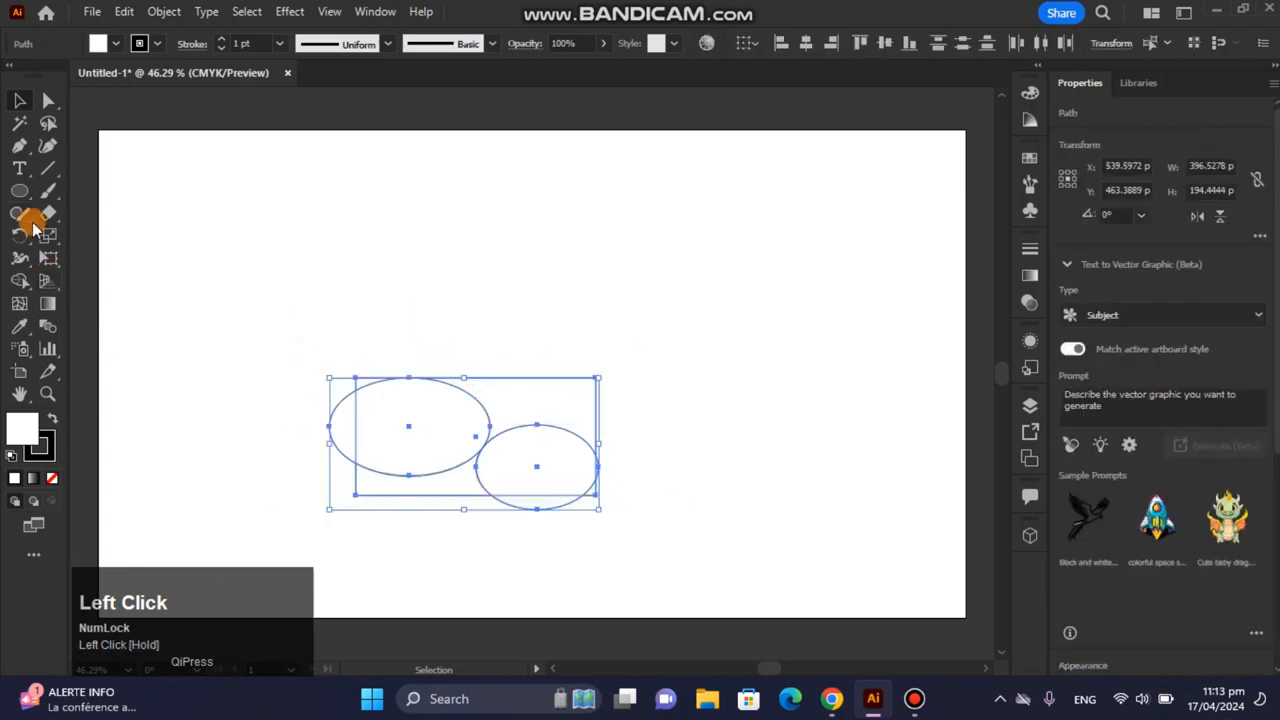
{"action": "left_click", "coordinate": [21, 283]}
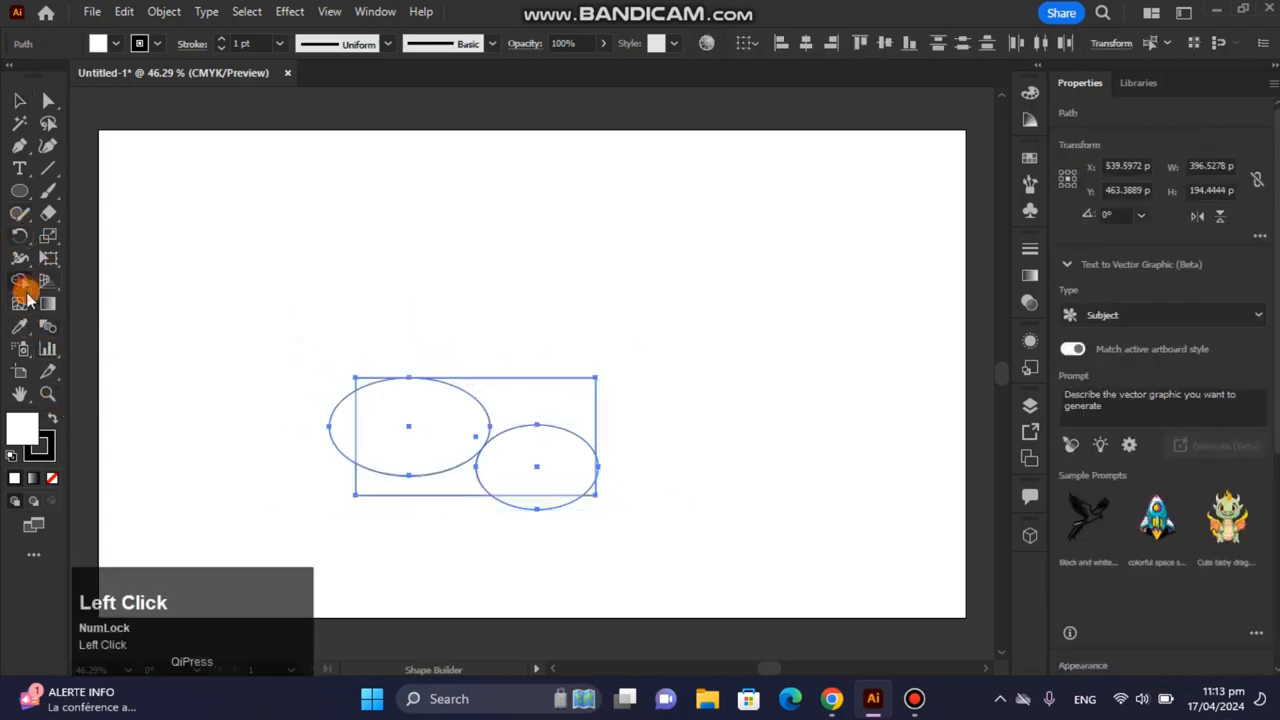
{"action": "left_click", "coordinate": [120, 43]}
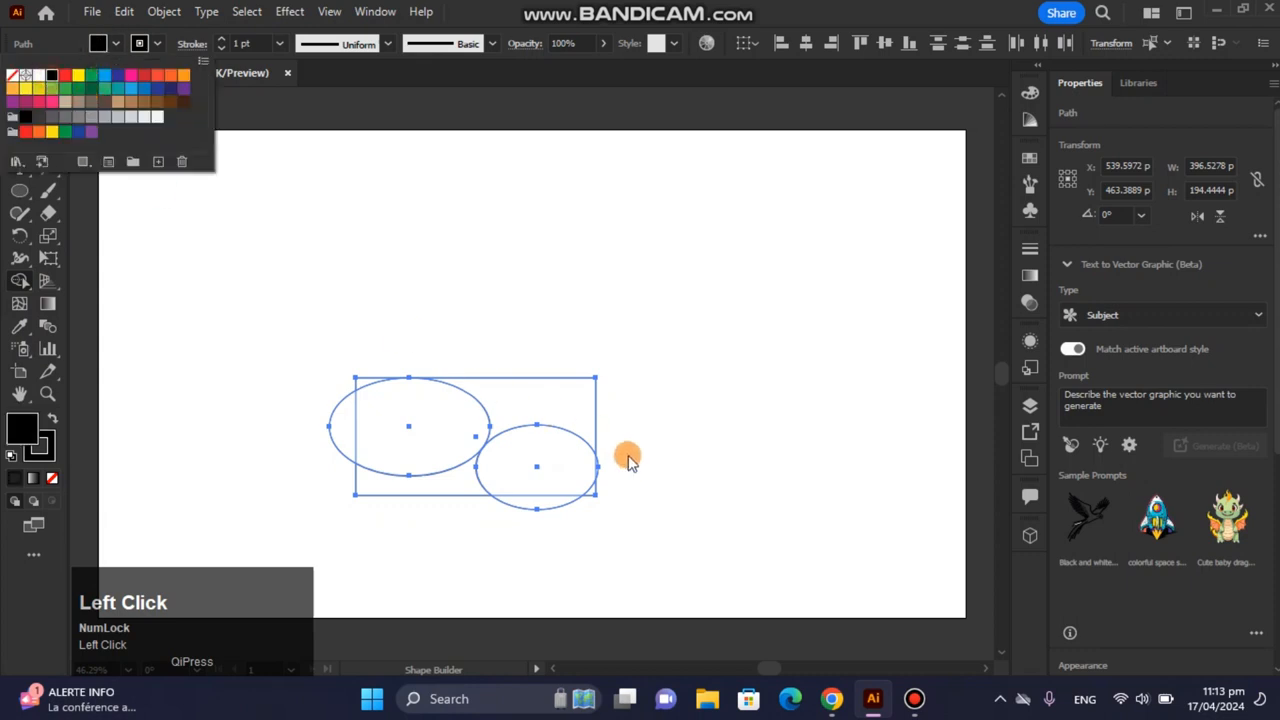
{"action": "left_click", "coordinate": [628, 460]}
{"action": "left_click", "coordinate": [20, 100]}
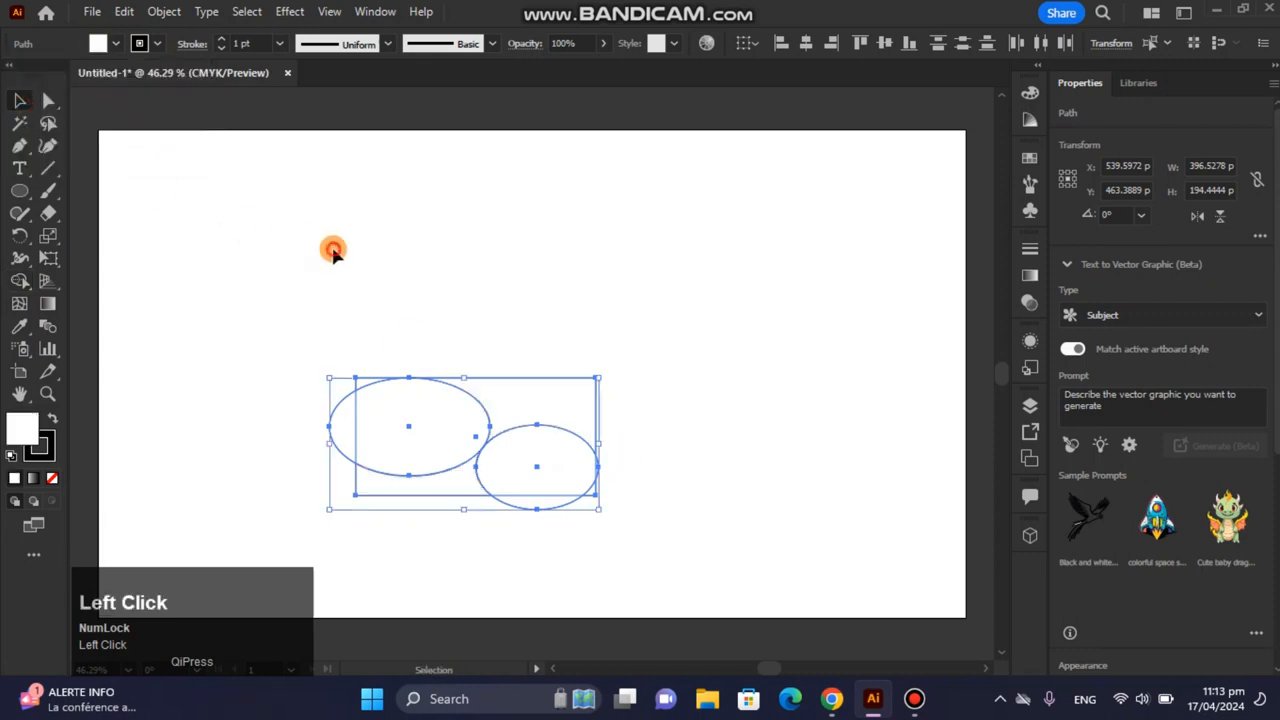
{"action": "left_click", "coordinate": [331, 249]}
Enlarge the large ellipse slightly so that it overlaps the small ellipse.
{"action": "left_click", "coordinate": [475, 455]}
{"action": "left_click_drag", "start_coordinate": [490, 474], "coordinate": [495, 480]}
{"action": "left_click", "coordinate": [459, 234]}
Remove the fill from the rectangle and both ellipses, and shrink the large ellipse slightly until it barely meets the small one.
{"action": "left_click_drag", "start_coordinate": [598, 533], "coordinate": [397, 379]}
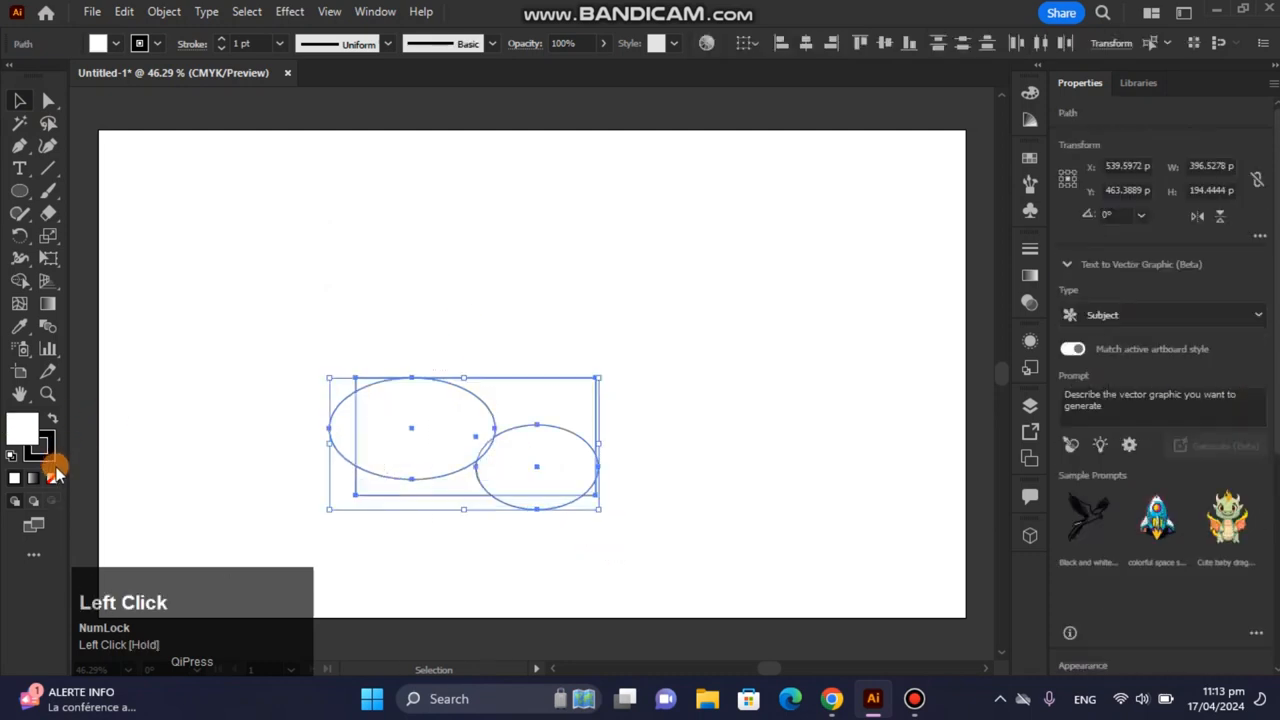
{"action": "left_click", "coordinate": [145, 412]}
{"action": "left_click_drag", "start_coordinate": [200, 326], "coordinate": [800, 606]}
{"action": "left_click", "coordinate": [726, 466]}
{"action": "left_click", "coordinate": [443, 477]}
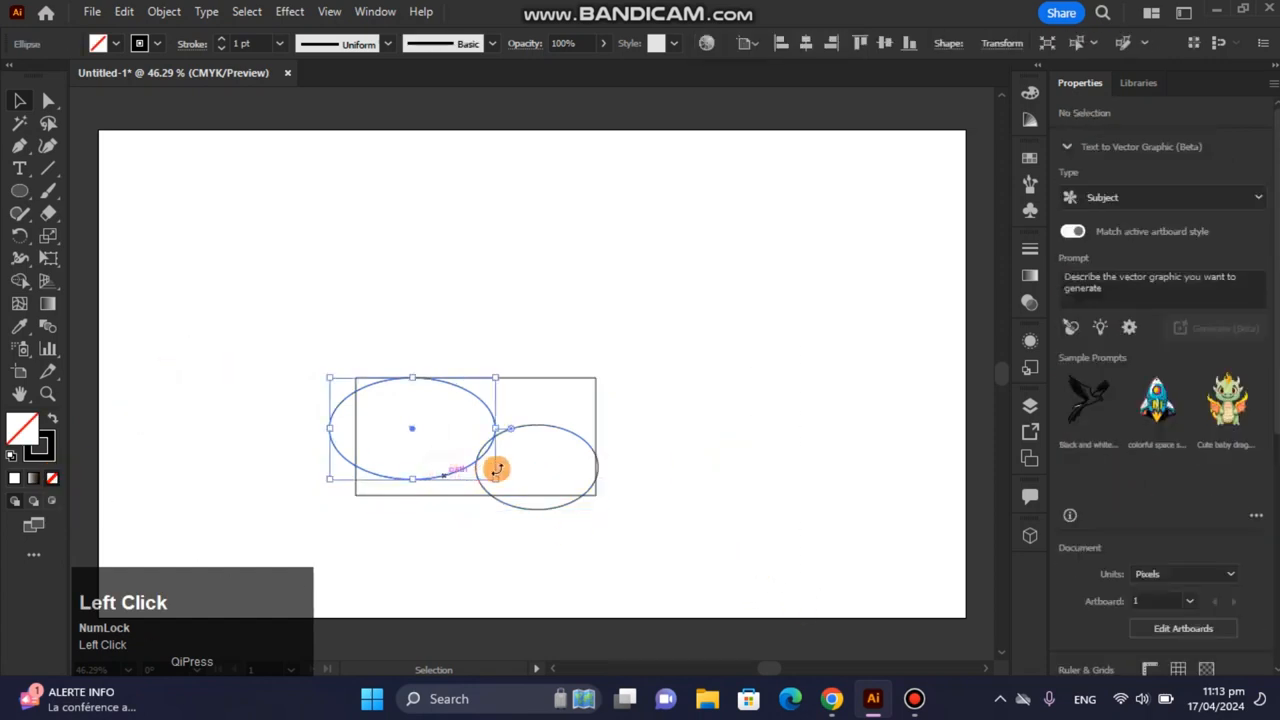
{"action": "left_click_drag", "start_coordinate": [496, 479], "coordinate": [491, 475]}
Use the Shape Builder to remove both ellipses and the rectangle area beneath them, and fill the remaining wing shape black.
{"action": "left_click_drag", "start_coordinate": [337, 346], "coordinate": [689, 531]}
{"action": "left_click", "coordinate": [19, 281]}
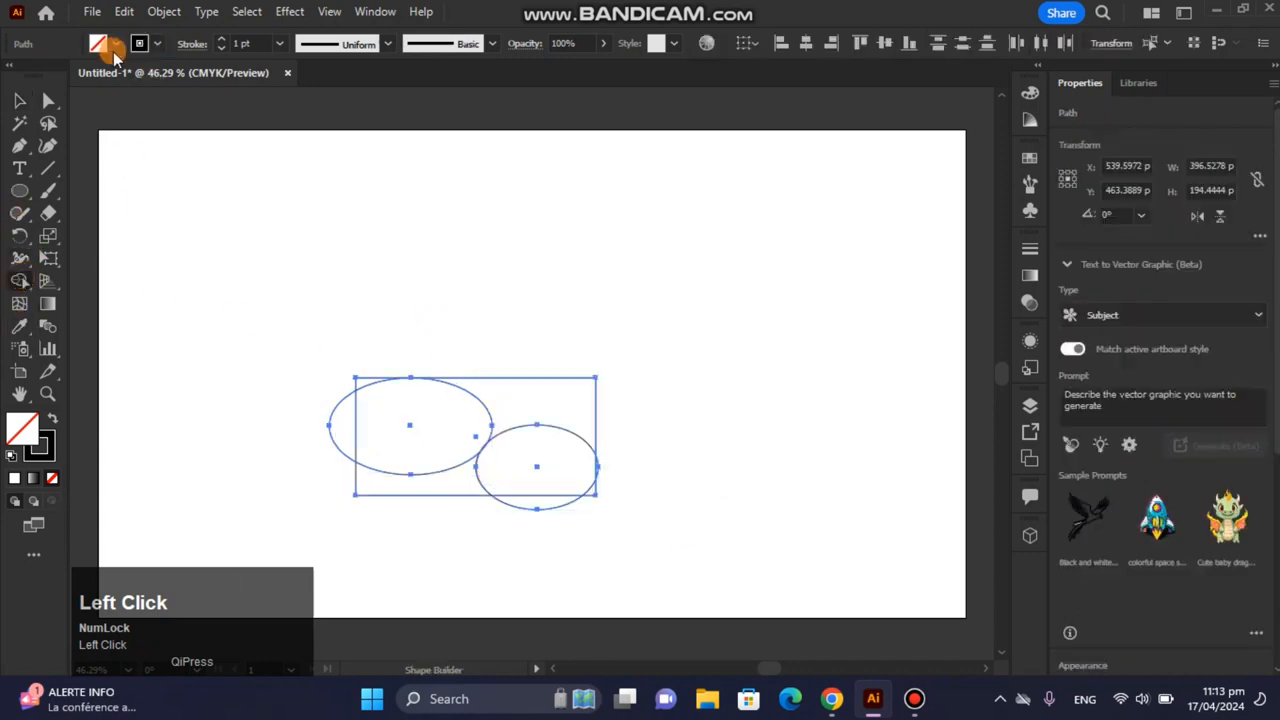
{"action": "left_click", "coordinate": [114, 50]}
{"action": "left_click", "coordinate": [46, 80]}
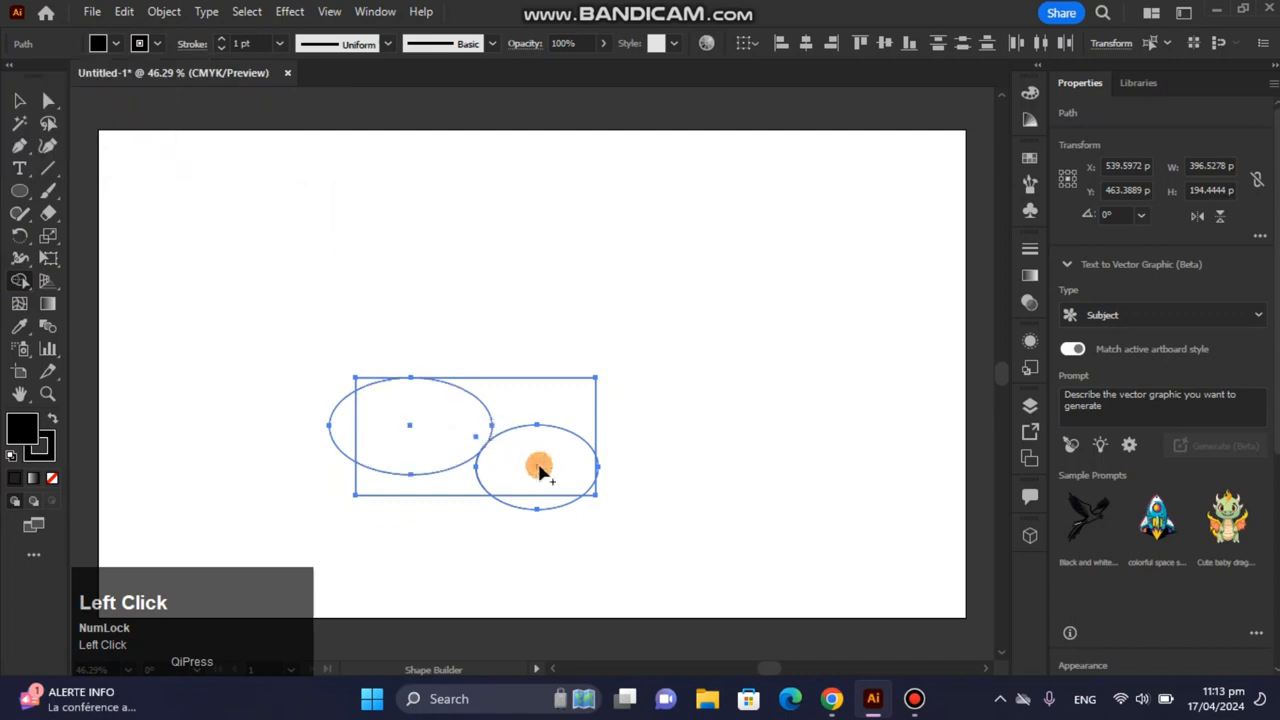
{"action": "left_click_drag", "start_coordinate": [610, 520], "coordinate": [435, 448]}
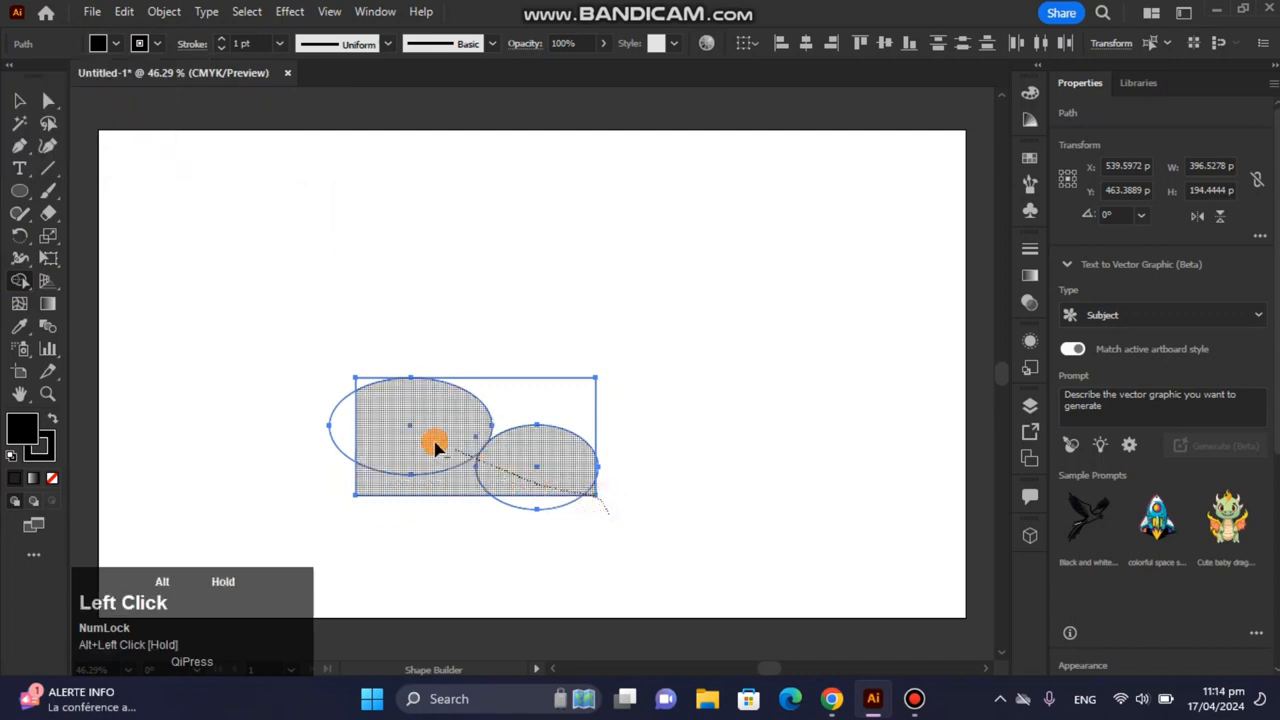
{"action": "left_click_drag", "start_coordinate": [331, 361], "coordinate": [333, 365]}
{"action": "left_click", "coordinate": [340, 428], "text": "alt"}
{"action": "left_click", "coordinate": [526, 501], "text": "alt"}
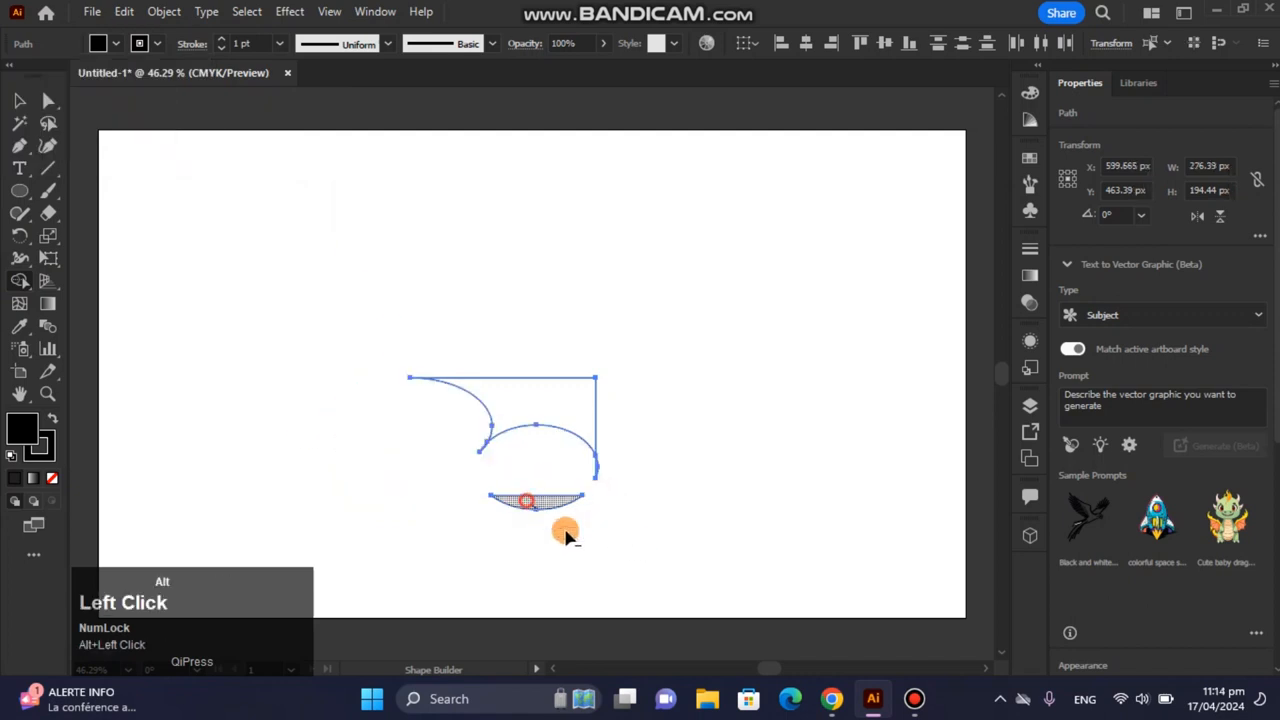
{"action": "left_click_drag", "start_coordinate": [503, 465], "coordinate": [463, 442]}
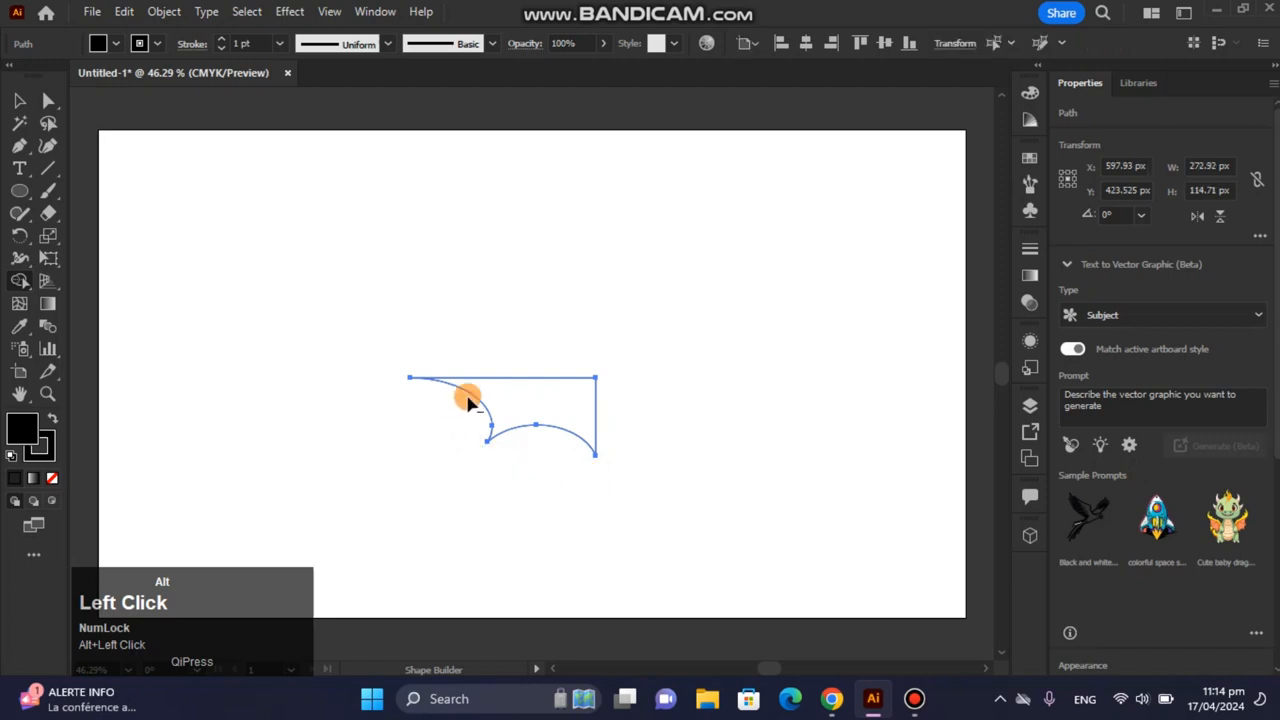
{"action": "left_click", "coordinate": [543, 400]}
{"action": "left_click", "coordinate": [19, 100]}
{"action": "left_click", "coordinate": [209, 208]}
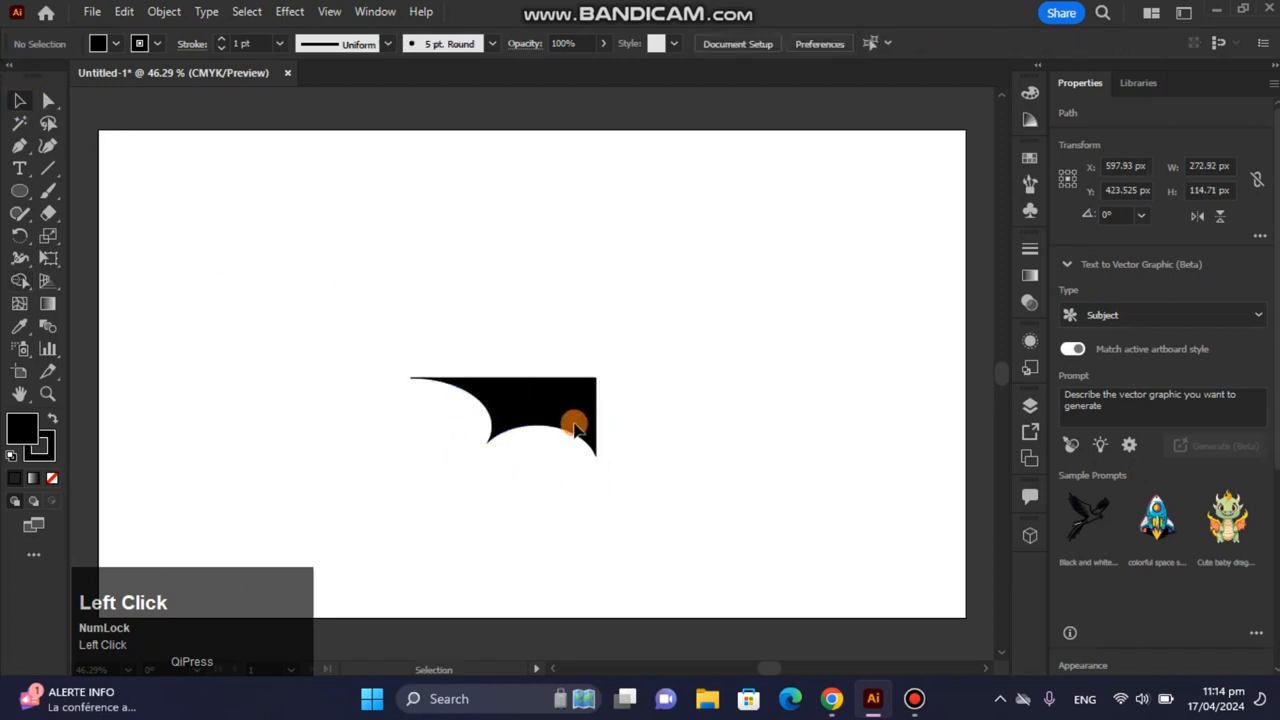
Move the black wing further left on the artboard and reflect a copy of it across the vertical axis.
{"action": "left_click_drag", "start_coordinate": [574, 427], "coordinate": [458, 425]}
{"action": "right_click", "coordinate": [459, 427]}
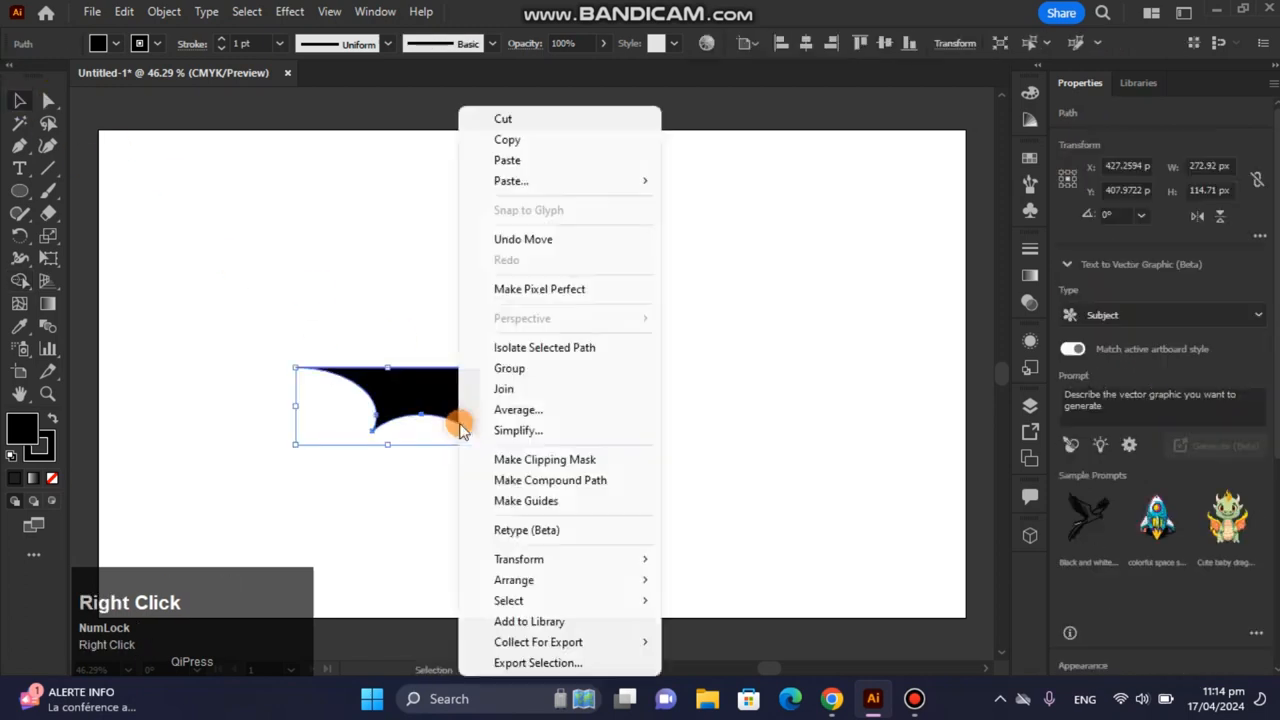
{"action": "left_click", "coordinate": [540, 559]}
{"action": "left_click", "coordinate": [719, 459]}
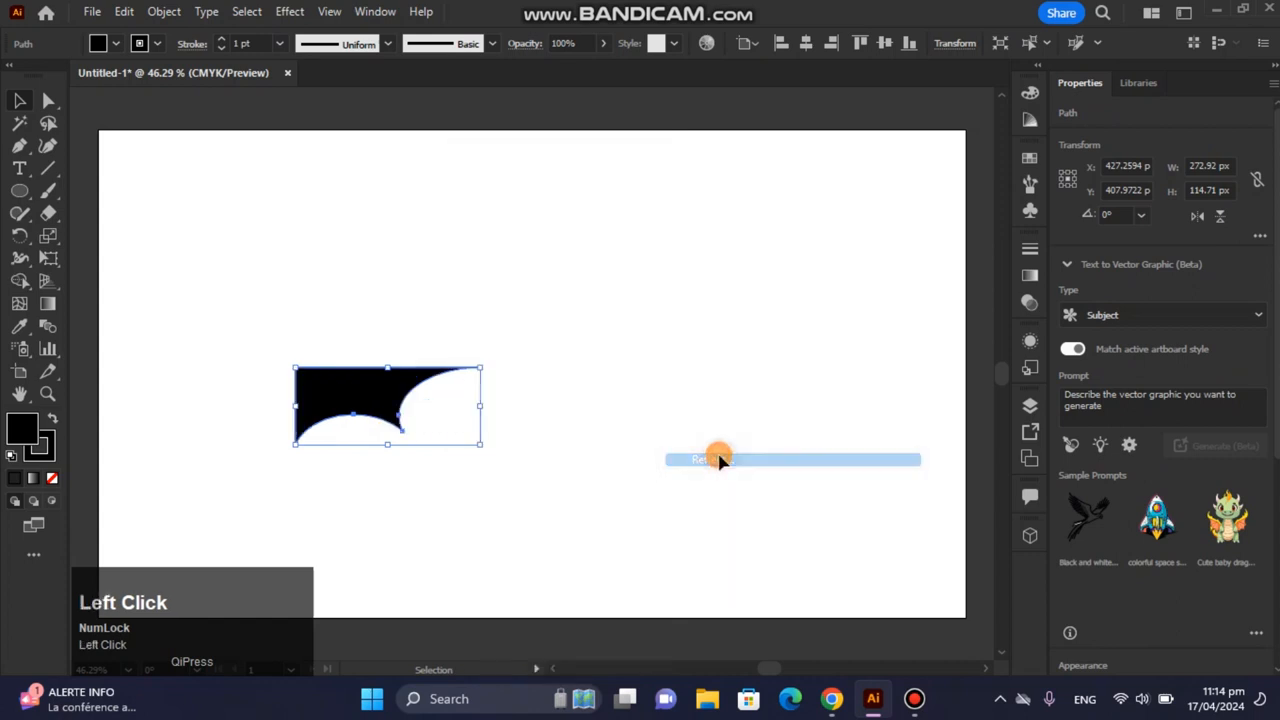
{"action": "left_click", "coordinate": [691, 406]}
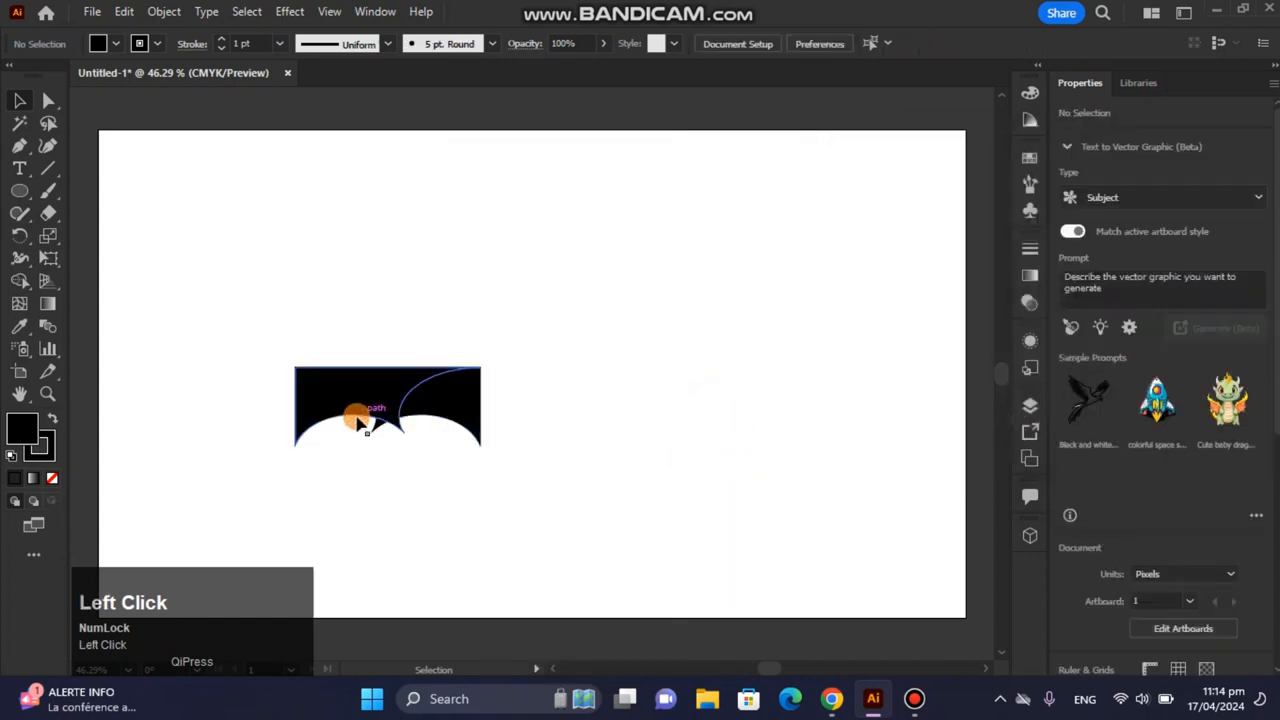
Place the mirrored wing against the straight right edge of the original and align the two halves along their tops.
{"action": "left_click_drag", "start_coordinate": [355, 415], "coordinate": [540, 418]}
{"action": "left_click_drag", "start_coordinate": [569, 478], "coordinate": [366, 362]}
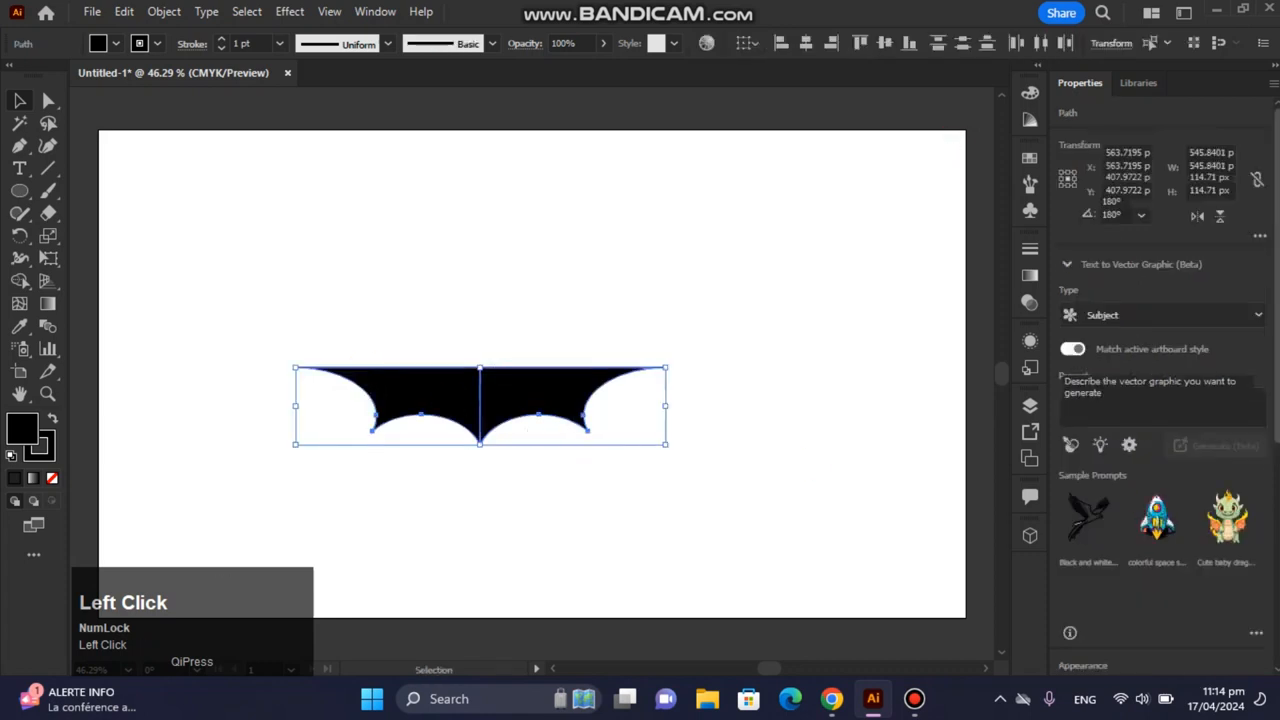
{"action": "scroll", "coordinate": [1160, 450], "scroll_direction": "down", "scroll_amount": 3}
{"action": "left_click", "coordinate": [1217, 556]}
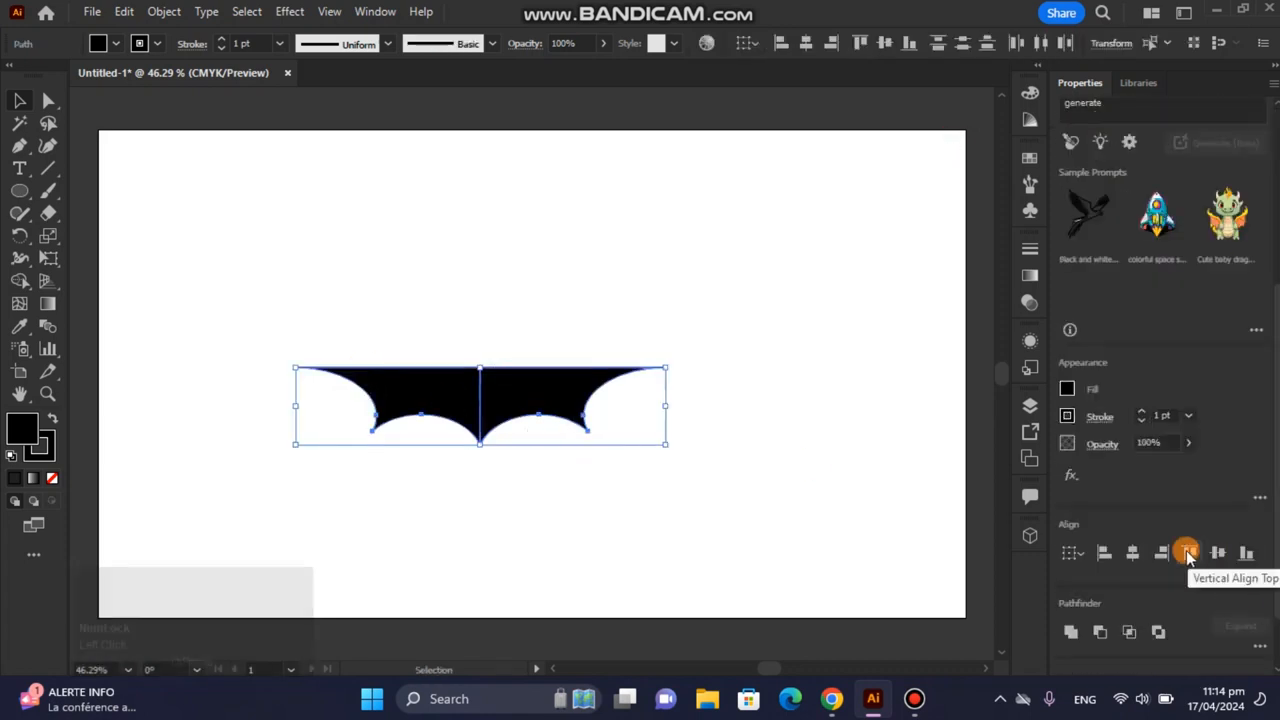
{"action": "left_click", "coordinate": [1189, 554]}
Merge the two wing halves into a single shape with the Shape Builder.
{"action": "left_click_drag", "start_coordinate": [762, 508], "coordinate": [250, 296]}
{"action": "left_click", "coordinate": [20, 281]}
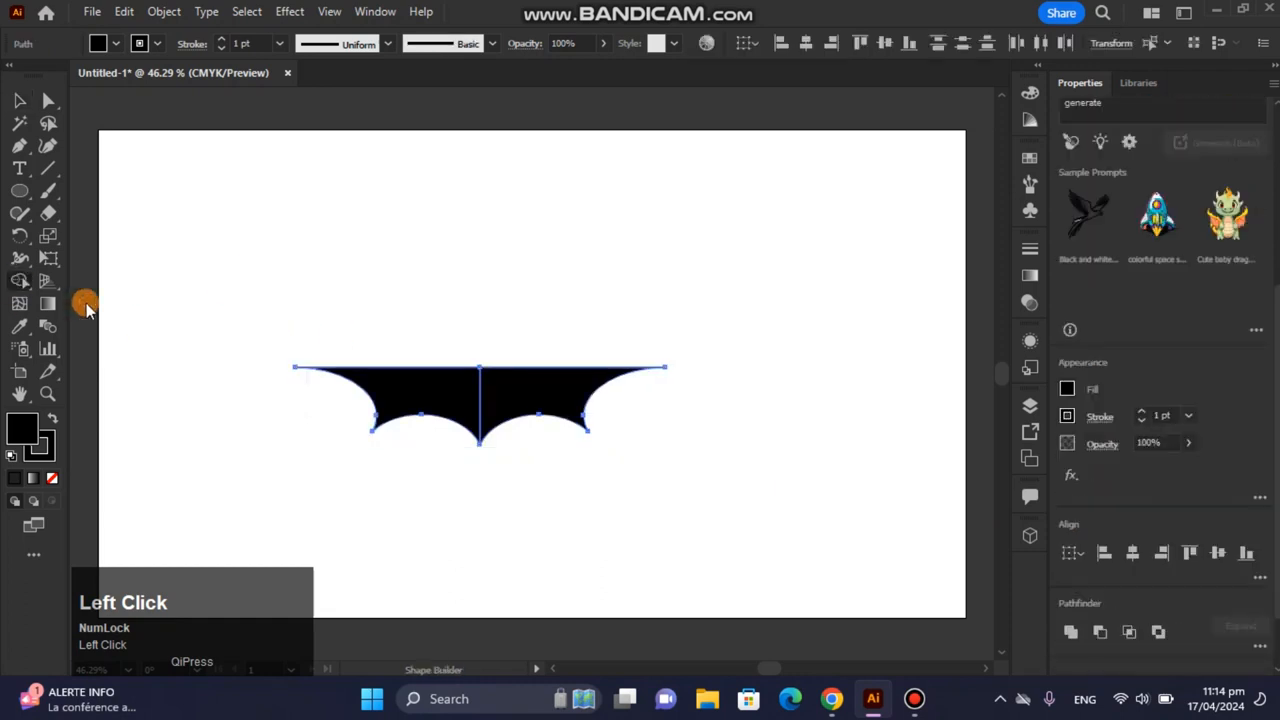
{"action": "mouse_move", "coordinate": [430, 400]}
{"action": "left_mouse_down"}
{"action": "mouse_move", "coordinate": [520, 407]}
{"action": "mouse_move", "coordinate": [503, 424]}
{"action": "mouse_move", "coordinate": [554, 424]}
{"action": "left_mouse_up"}
{"action": "left_click", "coordinate": [30, 102]}
Center the merged bat shape horizontally and vertically on the artboard.
{"action": "left_click", "coordinate": [257, 371]}
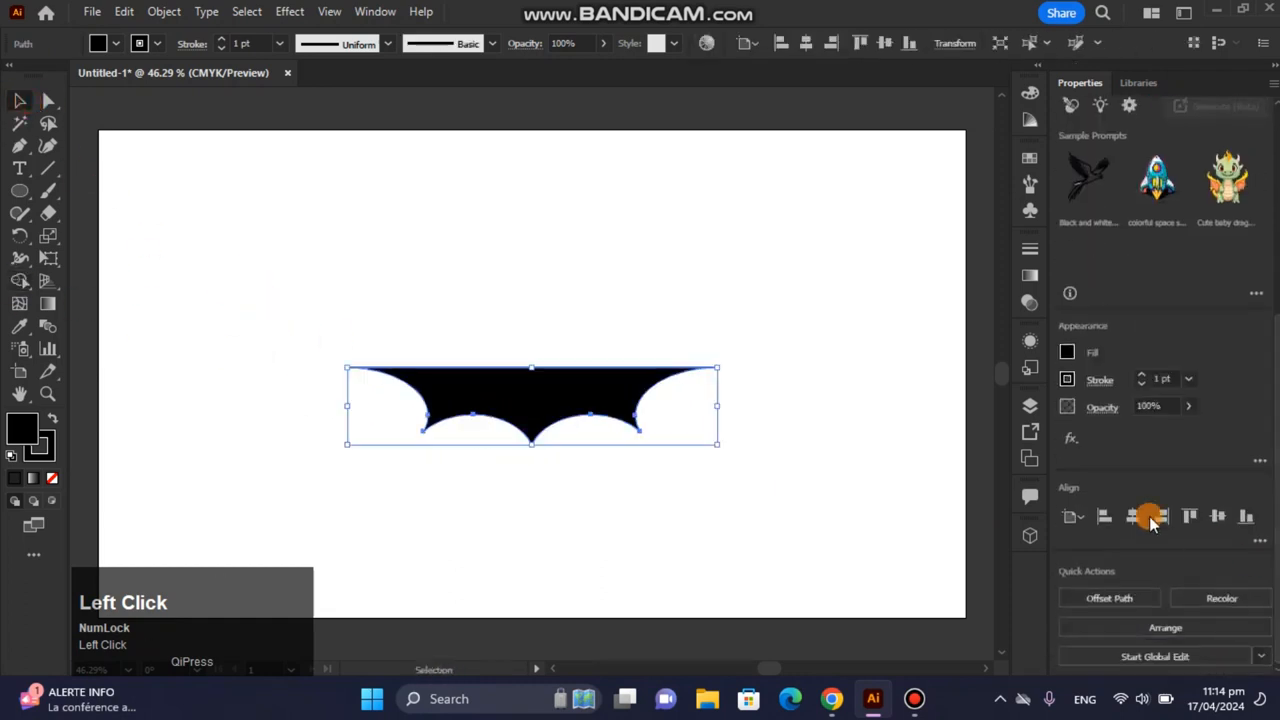
{"action": "left_click", "coordinate": [1219, 515]}
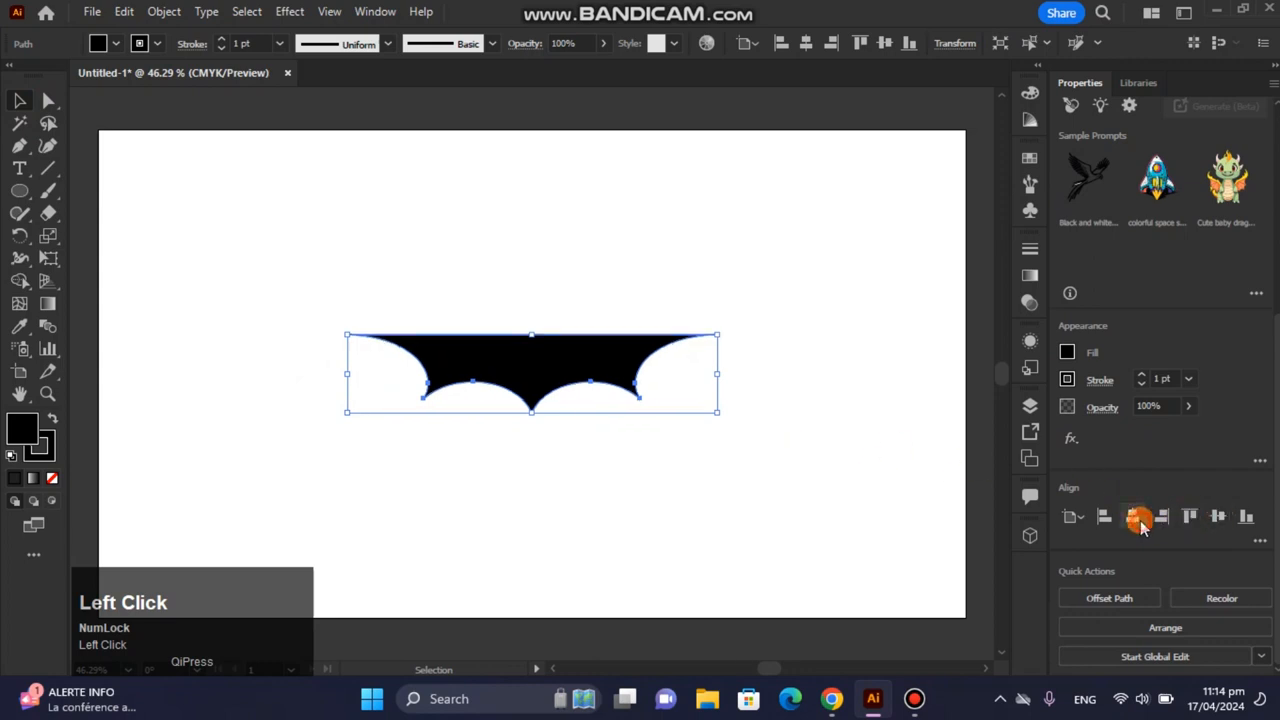
{"action": "left_click", "coordinate": [700, 455]}
Draw a small white ellipse and center it on the middle of the bat's top edge.
{"action": "right_click", "coordinate": [21, 191]}
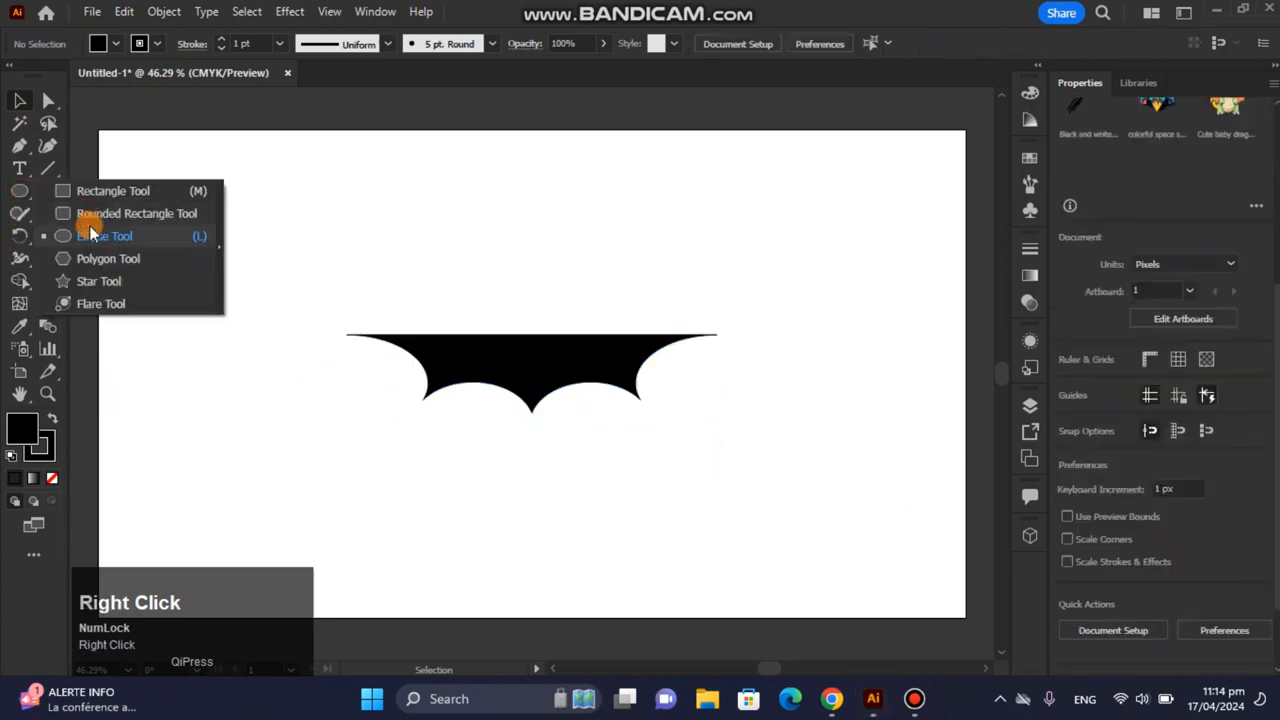
{"action": "left_click", "coordinate": [92, 235]}
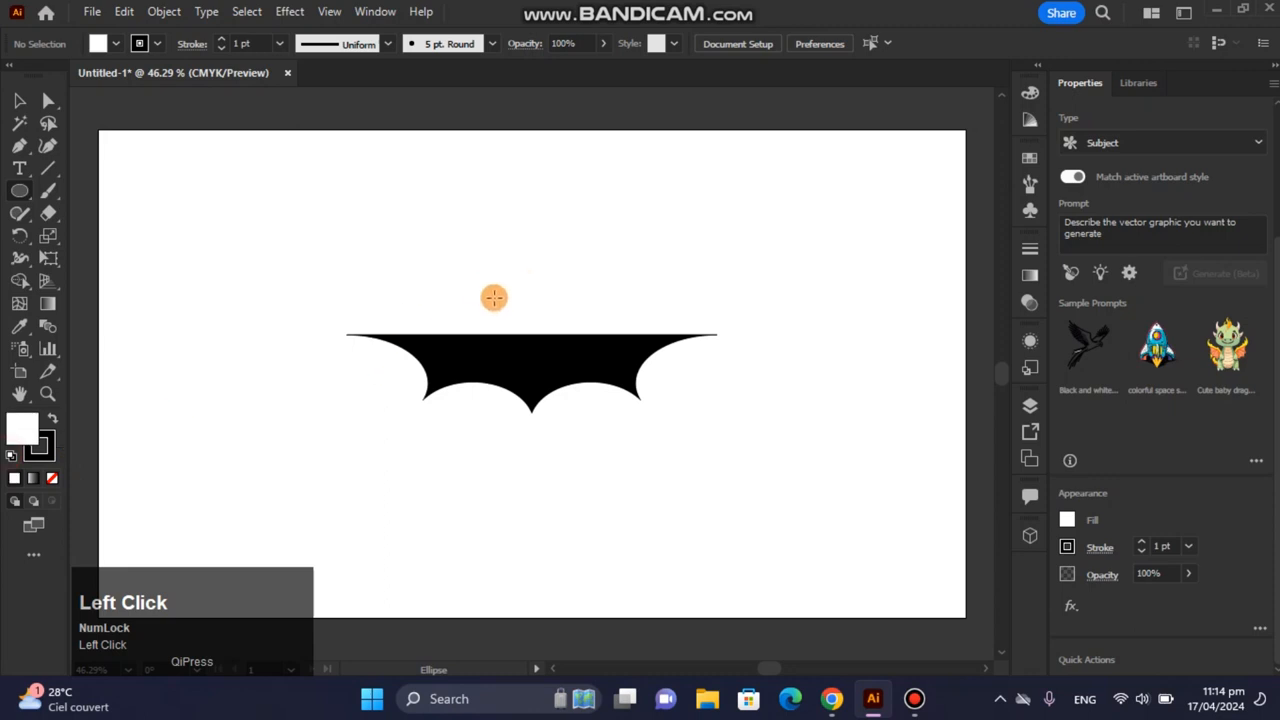
{"action": "left_click_drag", "start_coordinate": [494, 297], "coordinate": [531, 337]}
{"action": "left_click", "coordinate": [17, 102]}
{"action": "left_click", "coordinate": [540, 330]}
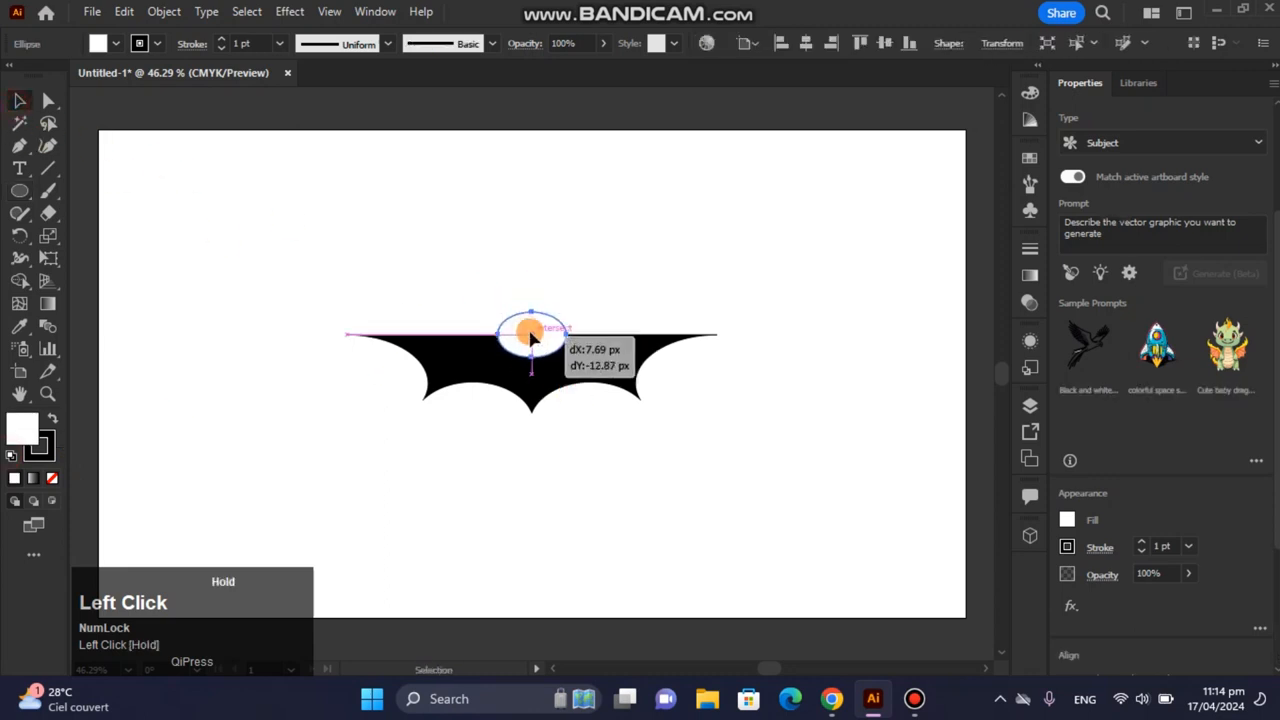
{"action": "left_click", "coordinate": [479, 266]}
Cut the small ellipse out of the bat with the Shape Builder to form a notch in the top edge.
{"action": "left_click_drag", "start_coordinate": [565, 428], "coordinate": [612, 450]}
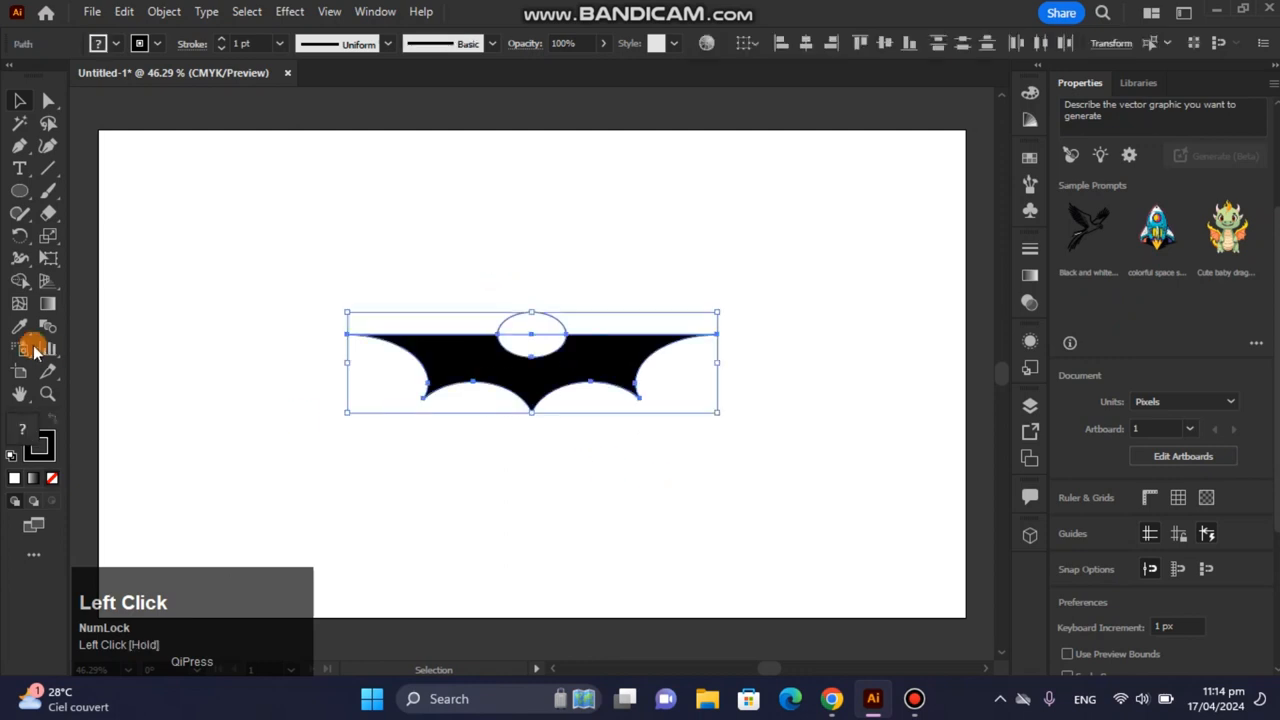
{"action": "left_click", "coordinate": [17, 281]}
{"action": "left_click", "coordinate": [527, 340], "text": "alt"}
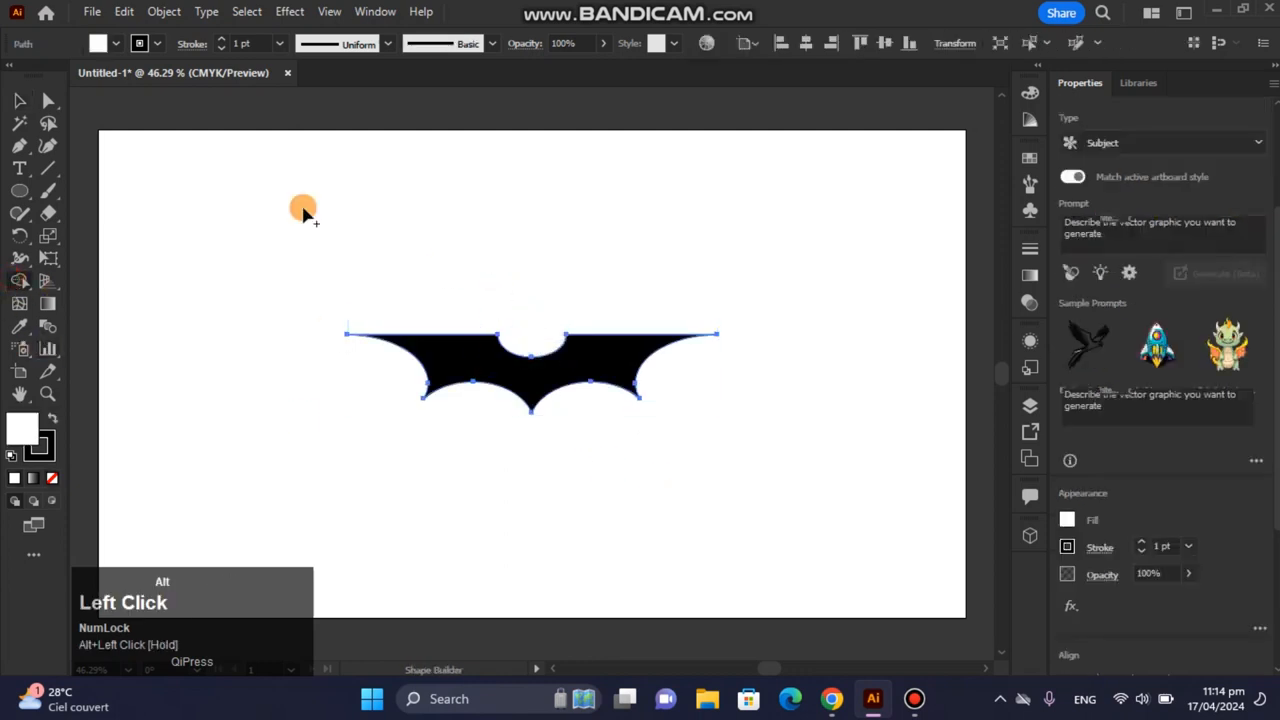
{"action": "left_click", "coordinate": [19, 101]}
{"action": "left_click", "coordinate": [186, 214]}
Draw a small black circle for the head, centered in the notch and overlapping the body.
{"action": "left_click", "coordinate": [17, 194]}
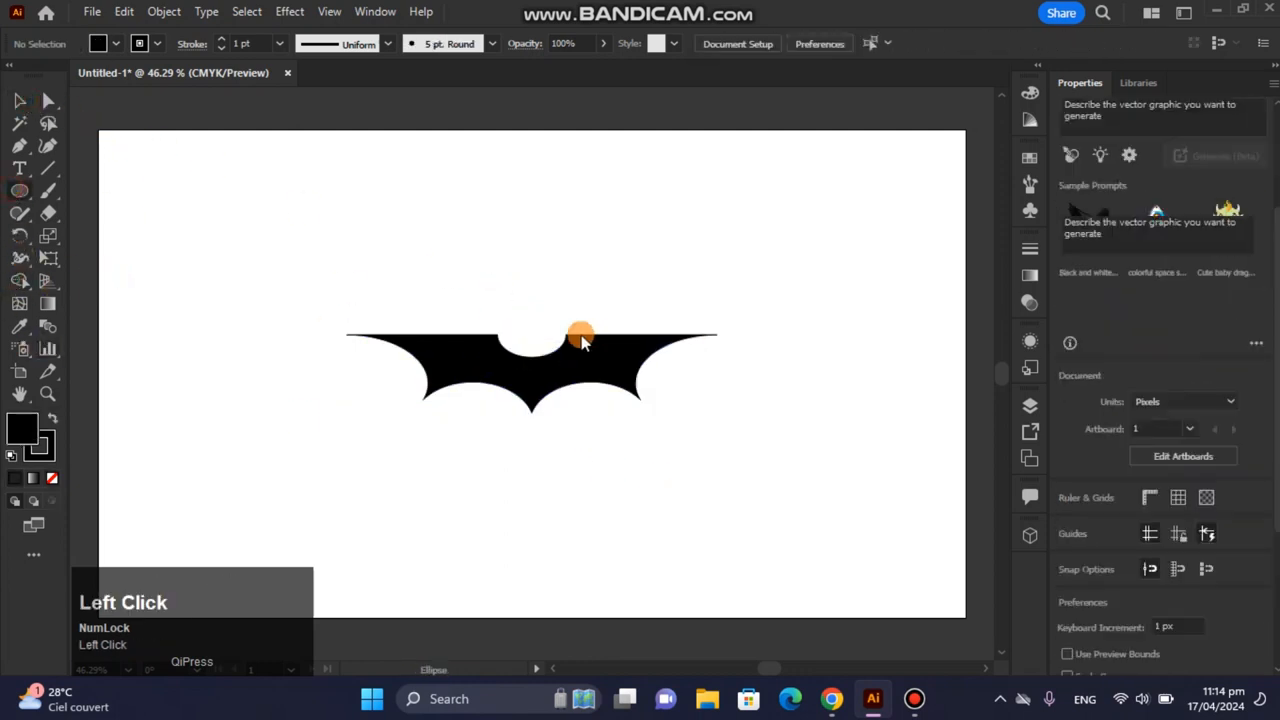
{"action": "left_click_drag", "start_coordinate": [514, 334], "coordinate": [552, 369]}
{"action": "left_click", "coordinate": [19, 100]}
{"action": "left_click", "coordinate": [346, 212]}
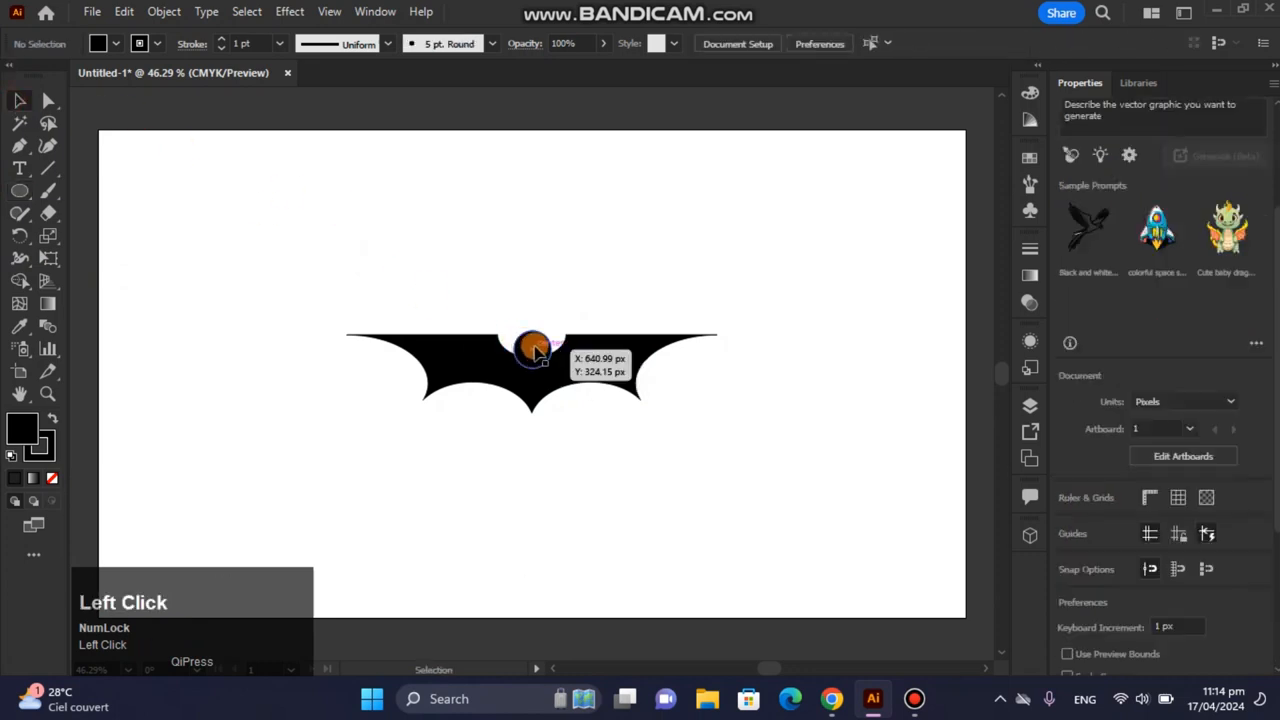
{"action": "left_click", "coordinate": [533, 350]}
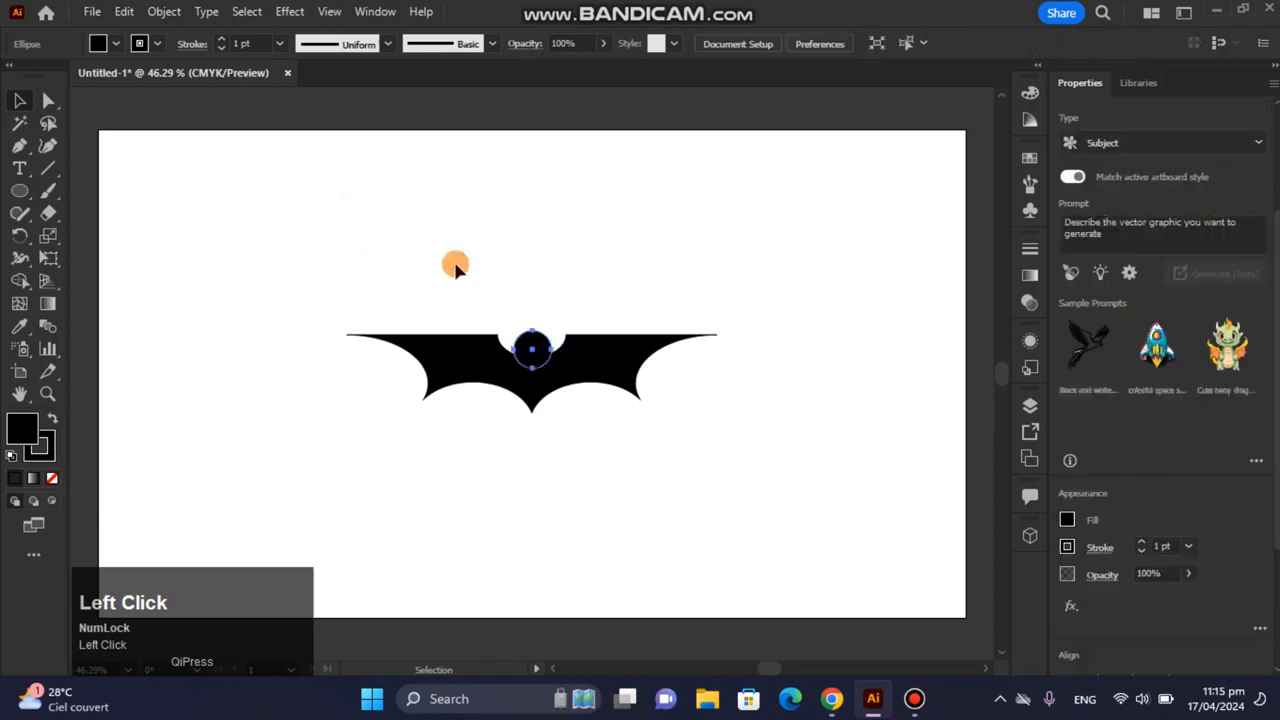
{"action": "left_click_drag", "start_coordinate": [445, 272], "coordinate": [650, 465]}
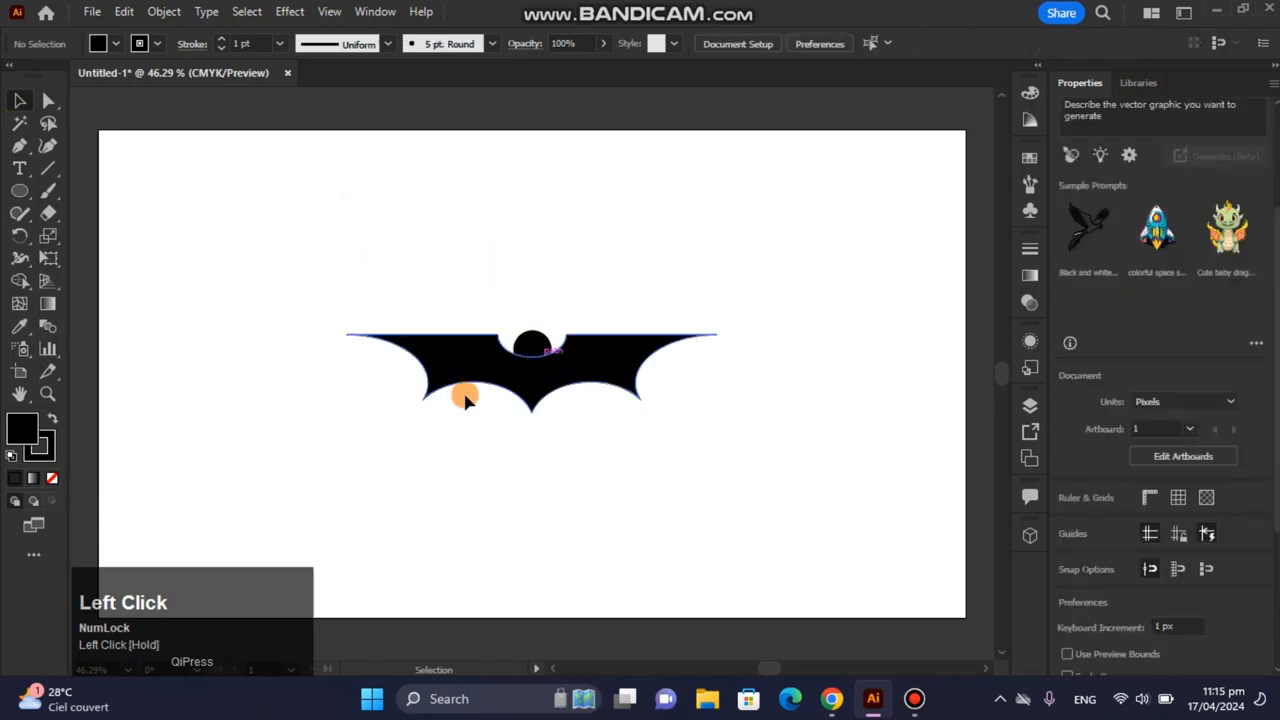
Move the head circle slightly down into the body, keeping it centered in the notch.
{"action": "left_click", "coordinate": [47, 393]}
{"action": "left_click_drag", "start_coordinate": [509, 411], "coordinate": [760, 457]}
{"action": "left_click", "coordinate": [22, 101]}
{"action": "left_click", "coordinate": [446, 217]}
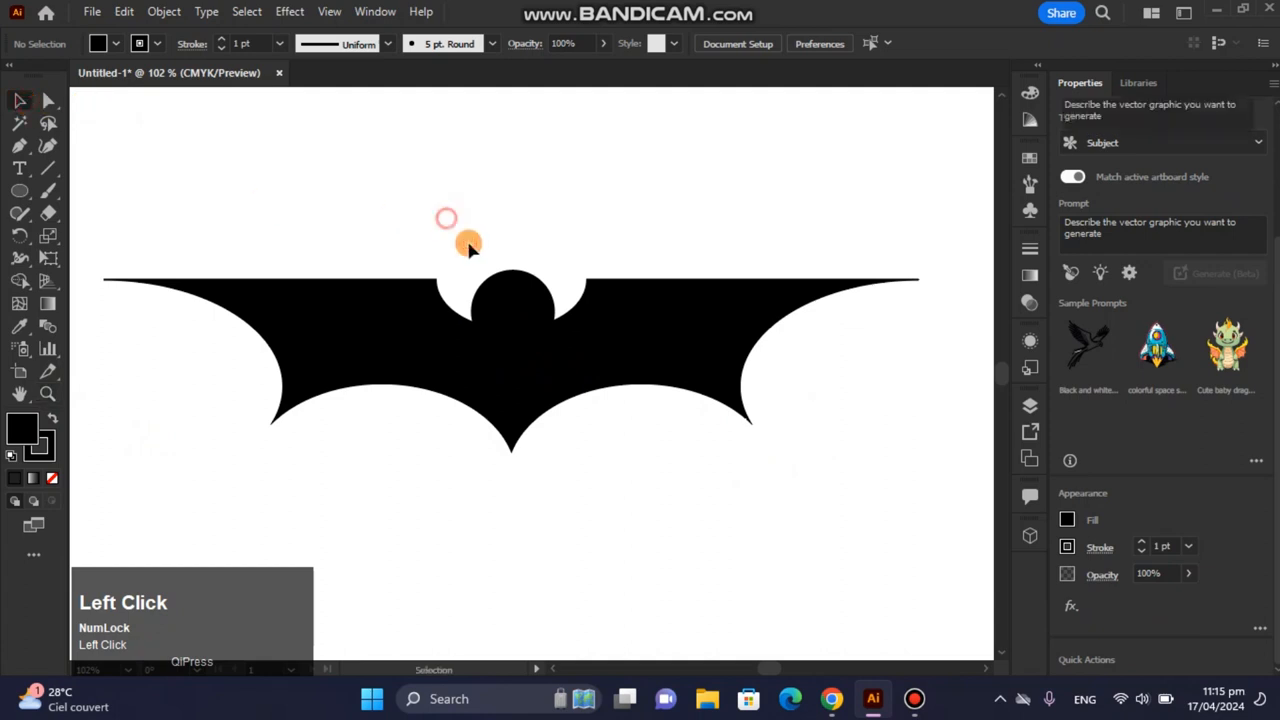
{"action": "left_click", "coordinate": [516, 282]}
{"action": "left_click_drag", "start_coordinate": [513, 311], "coordinate": [512, 330]}
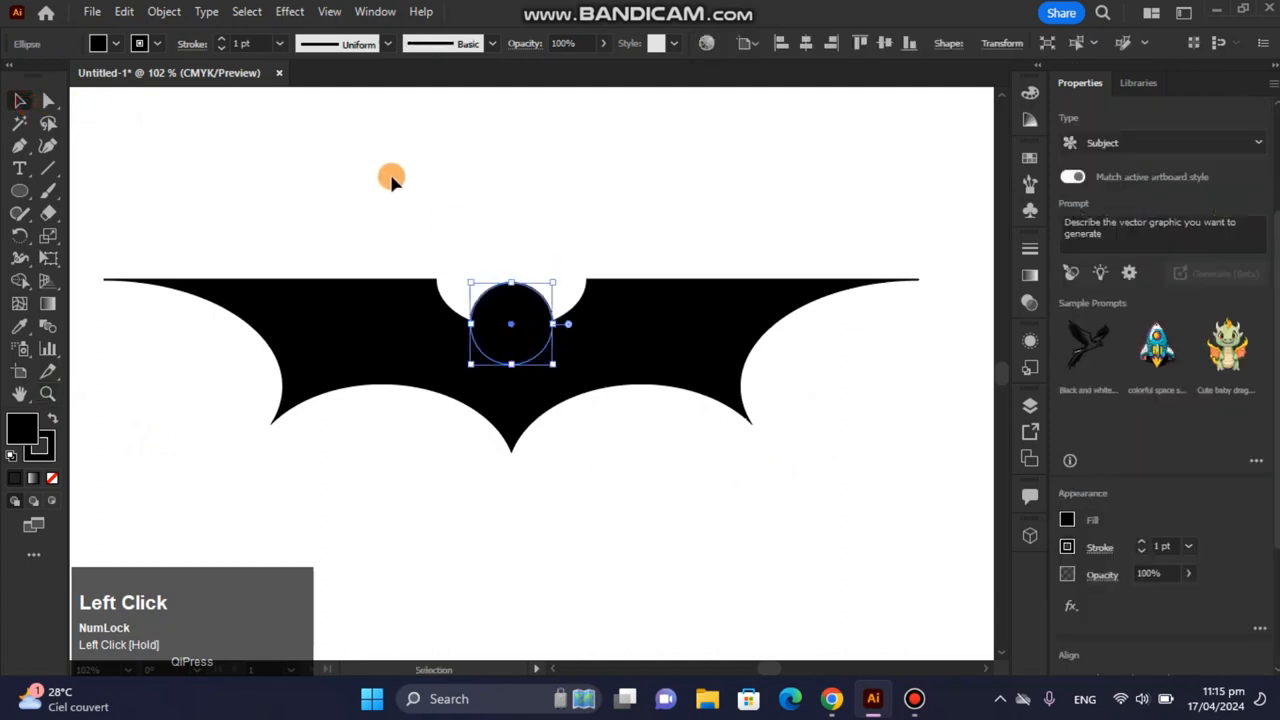
Merge the head circle with the bat's body using the Shape Builder.
{"action": "left_click", "coordinate": [331, 366]}
{"action": "left_click", "coordinate": [19, 281]}
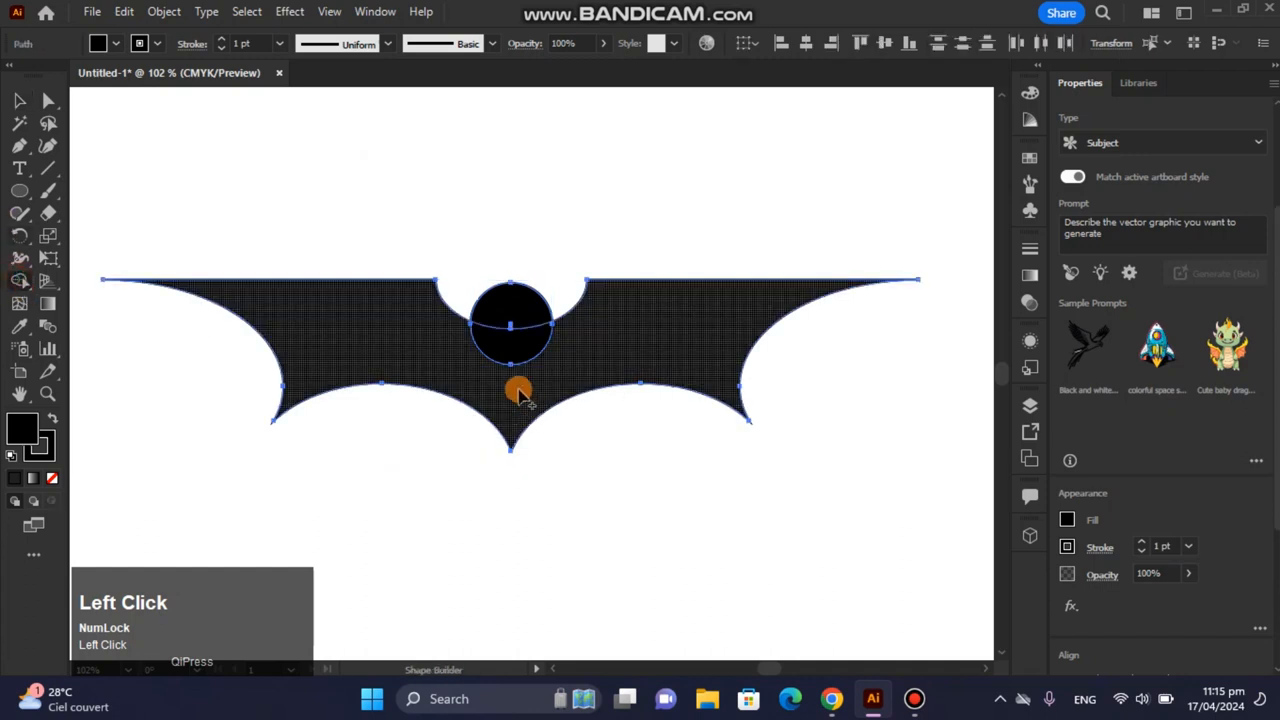
{"action": "left_click_drag", "start_coordinate": [517, 389], "coordinate": [506, 334]}
{"action": "left_click", "coordinate": [16, 108]}
{"action": "left_click", "coordinate": [291, 146]}
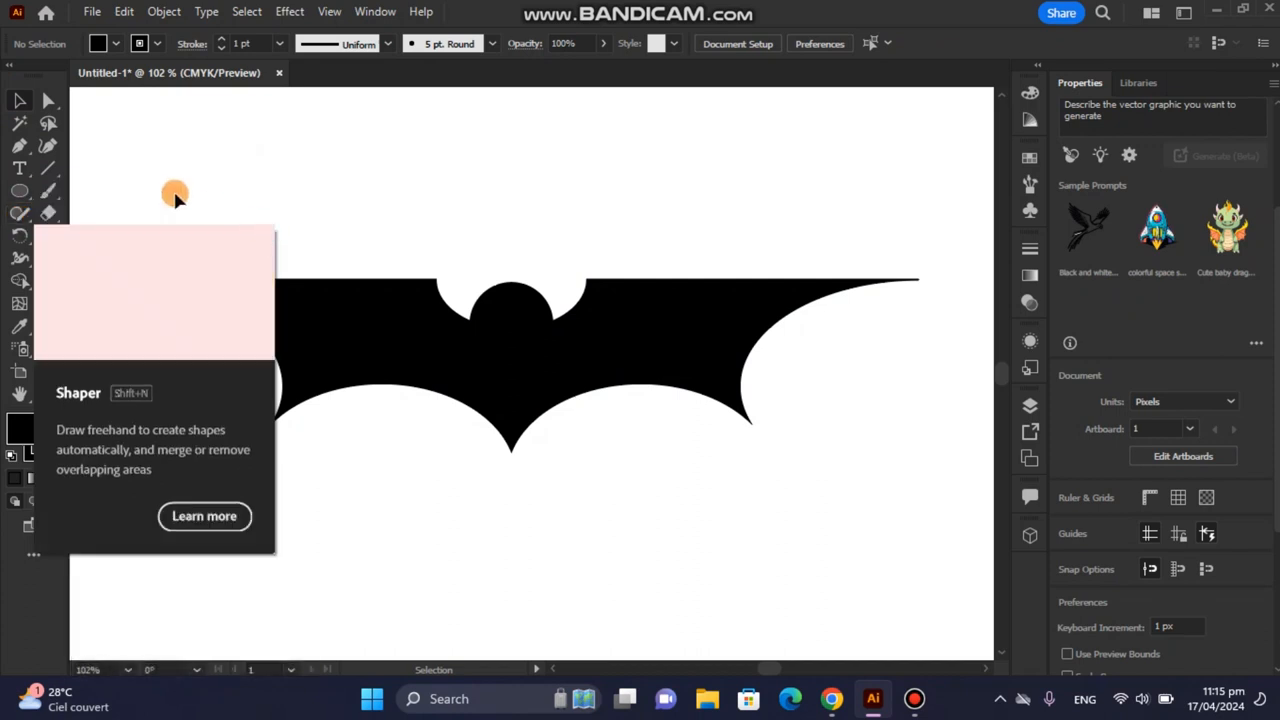
Undo merging the head circle with the bat's body and raise the circle slightly above the wings' top edge.
{"action": "key", "text": "ctrl+z"}
{"action": "left_click", "coordinate": [545, 191]}
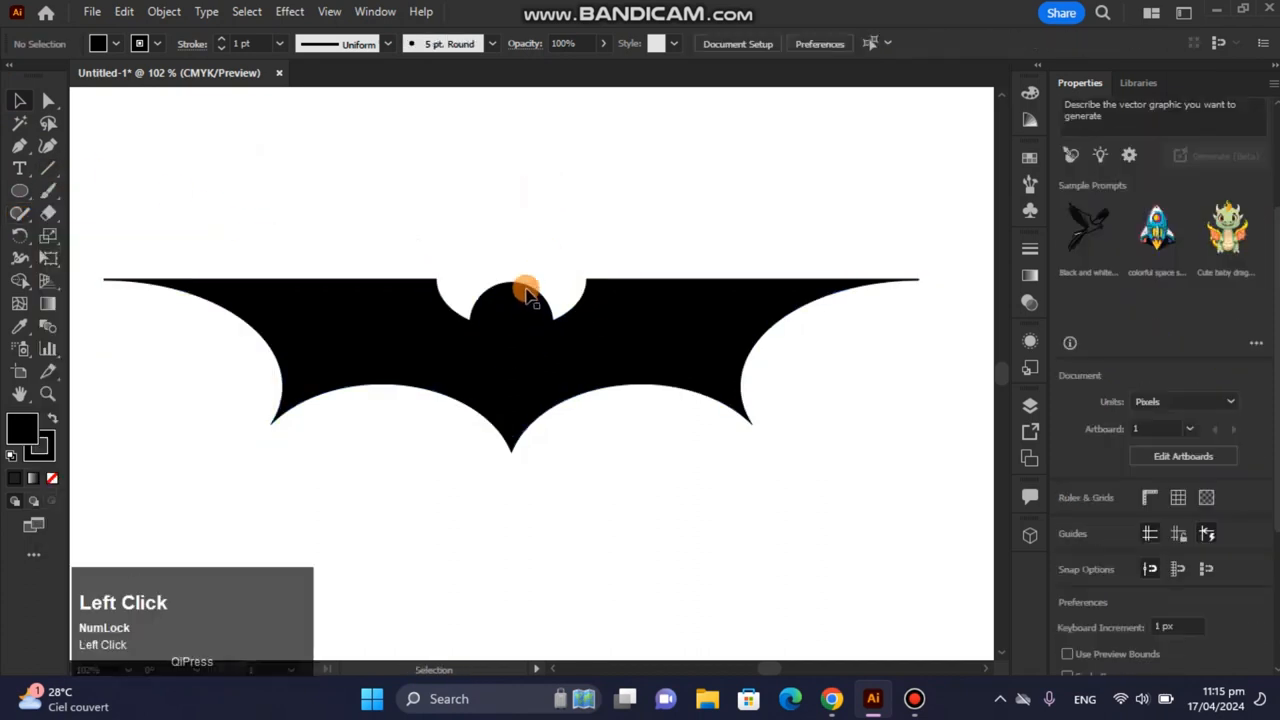
{"action": "left_click", "coordinate": [525, 289]}
{"action": "key", "text": "shift+Up"}
{"action": "key", "text": "shift+Up"}
{"action": "left_click", "coordinate": [463, 223]}
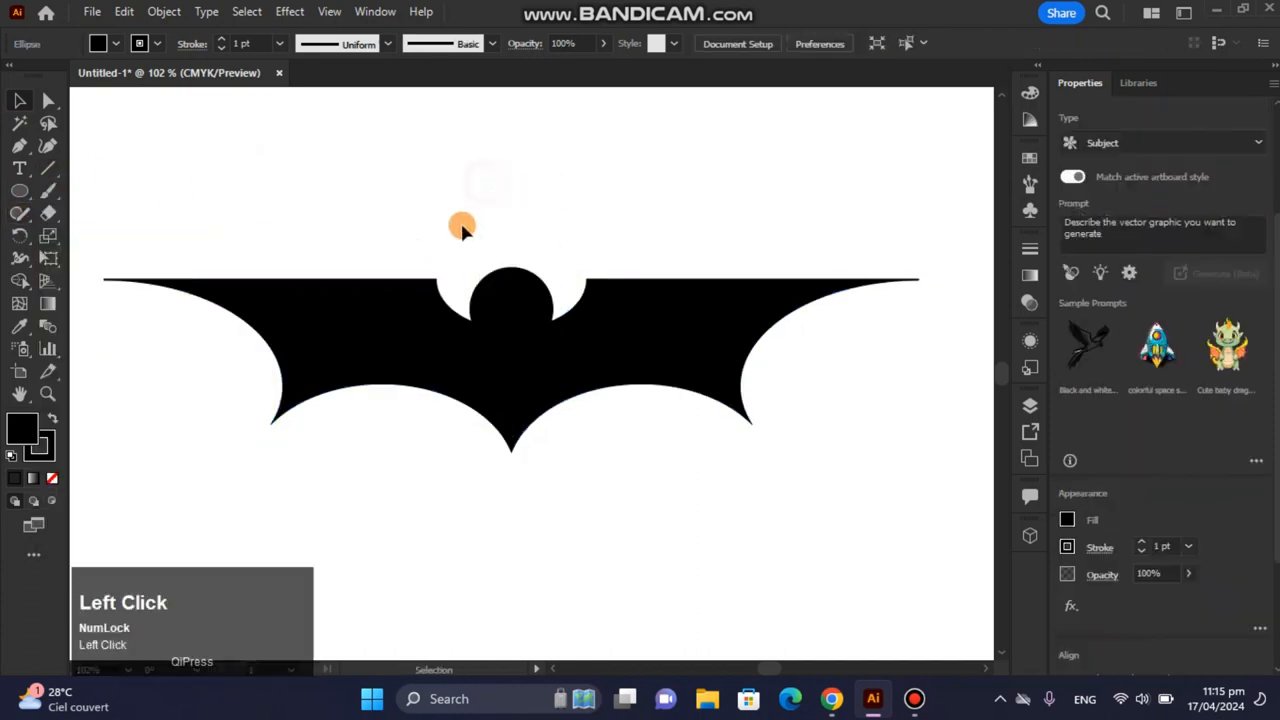
Nudge the head circle down 4 px.
{"action": "left_click", "coordinate": [524, 272]}
{"action": "key", "text": "Down"}
{"action": "key", "text": "Down"}
{"action": "key", "text": "Down"}
{"action": "key", "text": "Down"}
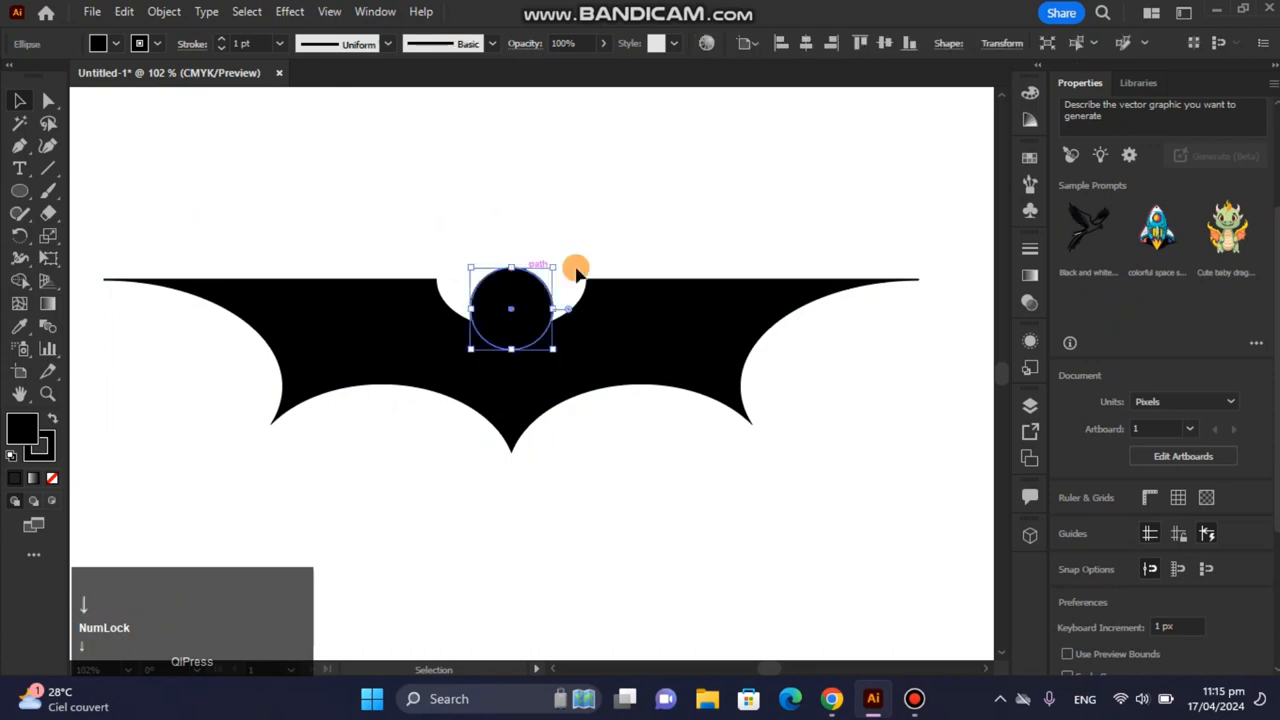
{"action": "left_click", "coordinate": [566, 251]}
Unite the repositioned head circle with the bat's body using the Shape Builder, and deselect the artwork.
{"action": "left_click_drag", "start_coordinate": [443, 234], "coordinate": [557, 395]}
{"action": "left_click", "coordinate": [20, 282]}
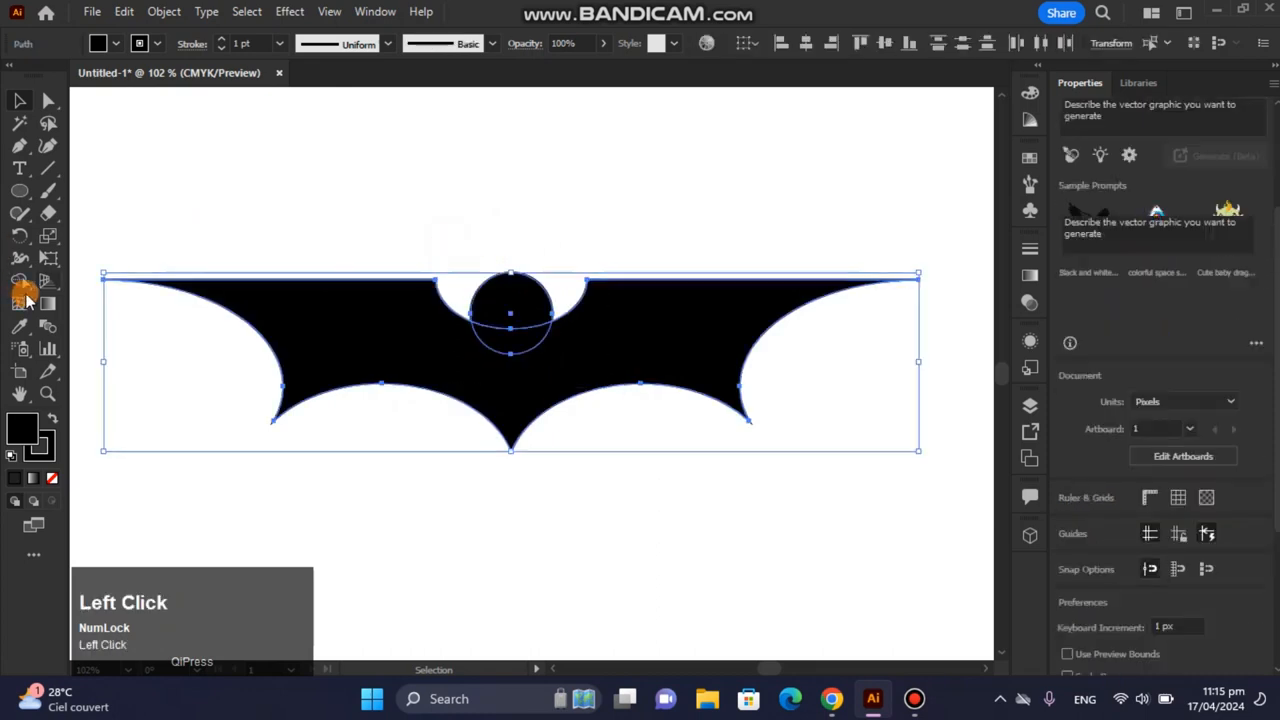
{"action": "left_click_drag", "start_coordinate": [294, 314], "coordinate": [540, 370]}
{"action": "left_click", "coordinate": [19, 100]}
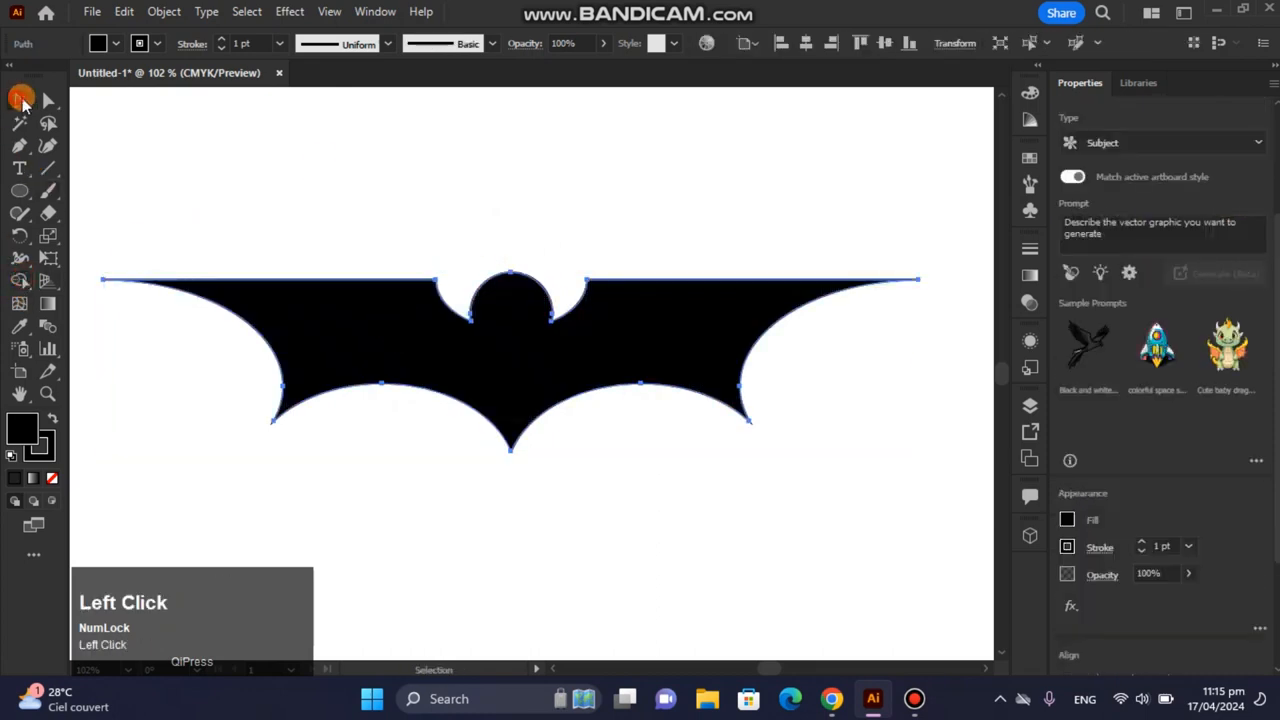
{"action": "key", "text": "ctrl+shift+a"}
Draw a narrow pointed ear about 54 px tall with the Pen tool on the left side of the bat's head.
{"action": "left_click", "coordinate": [19, 145]}
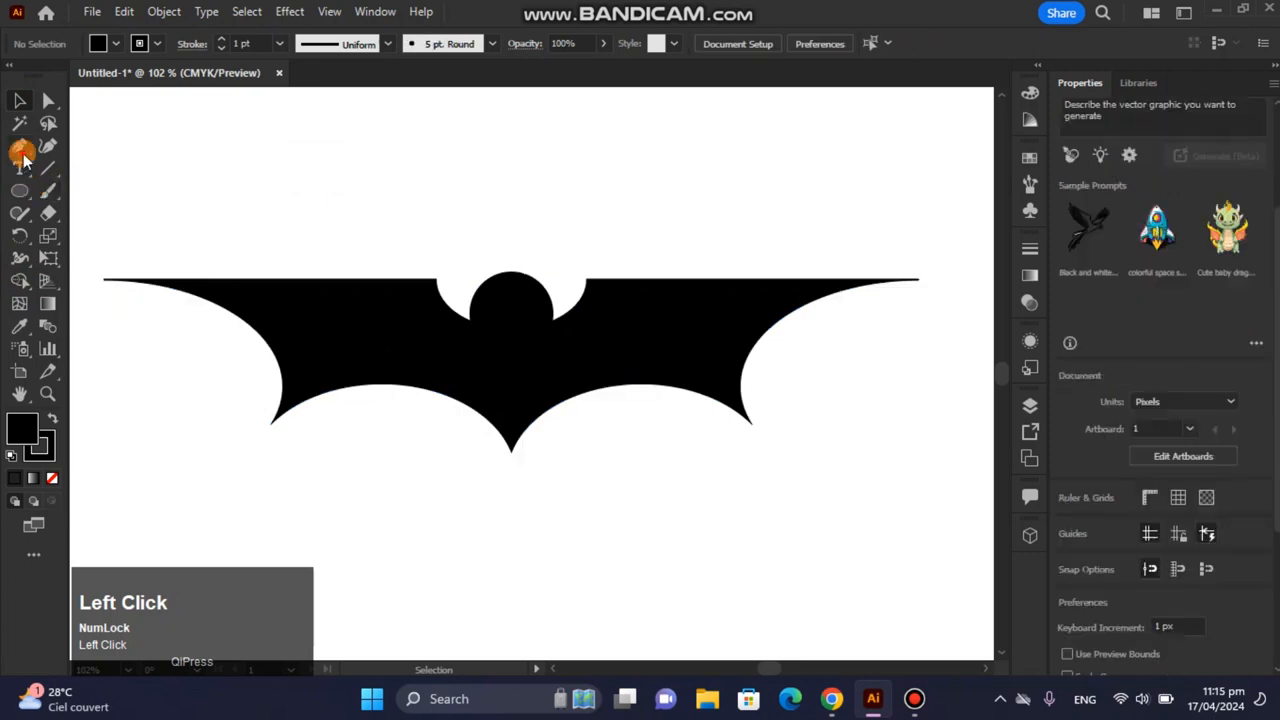
{"action": "left_click", "coordinate": [470, 318]}
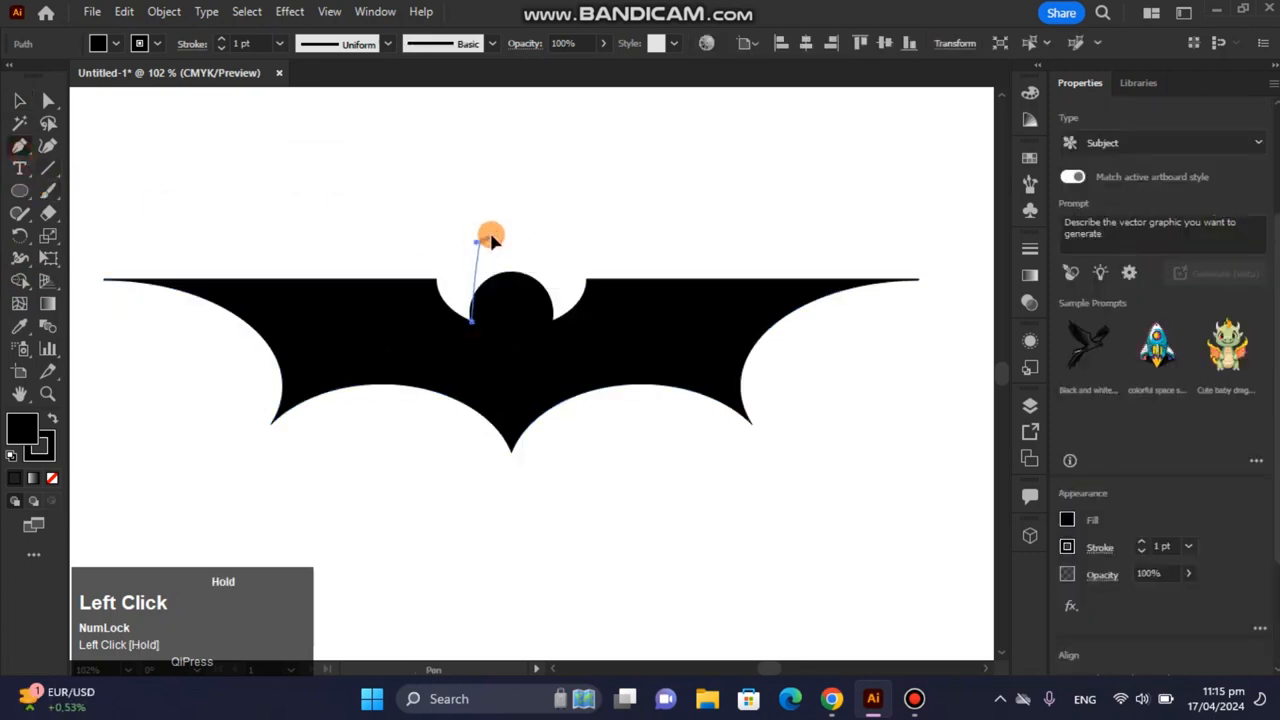
{"action": "left_click_drag", "start_coordinate": [496, 224], "coordinate": [496, 224]}
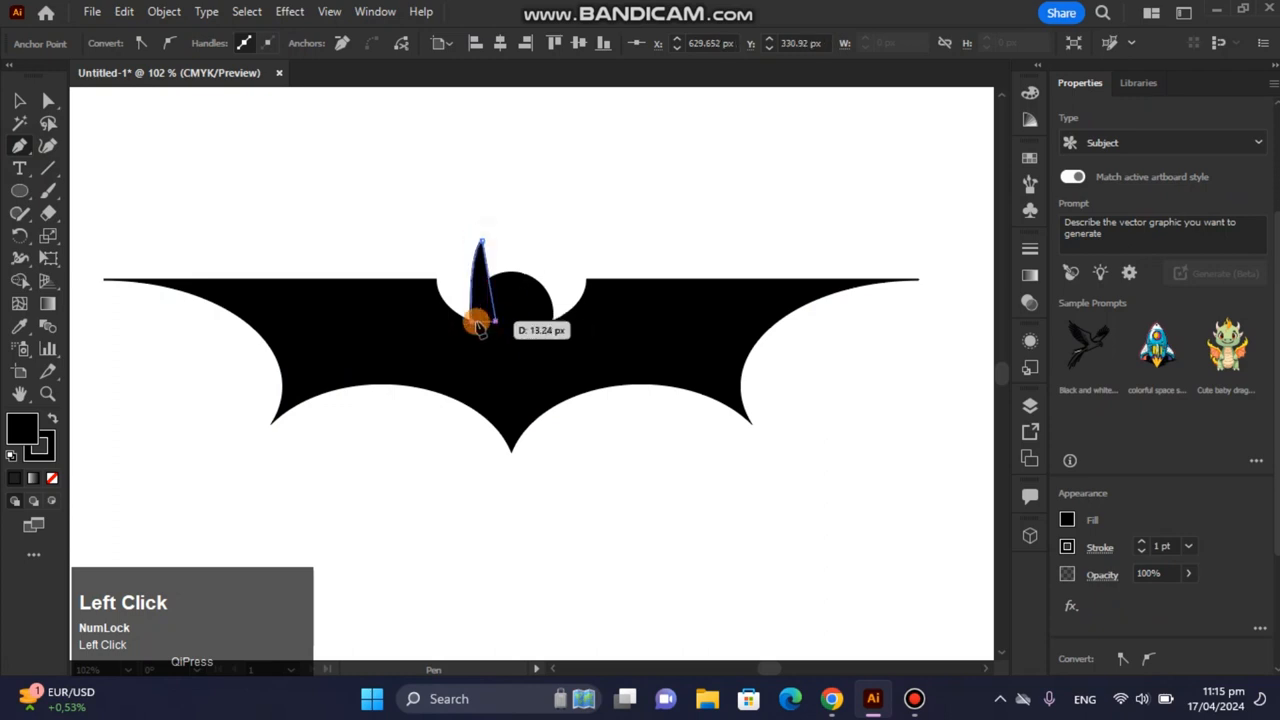
{"action": "mouse_move", "coordinate": [478, 326]}
{"action": "left_mouse_down"}
{"action": "mouse_move", "coordinate": [183, 206]}
{"action": "mouse_move", "coordinate": [456, 332]}
{"action": "left_mouse_up"}
{"action": "left_click", "coordinate": [25, 103]}
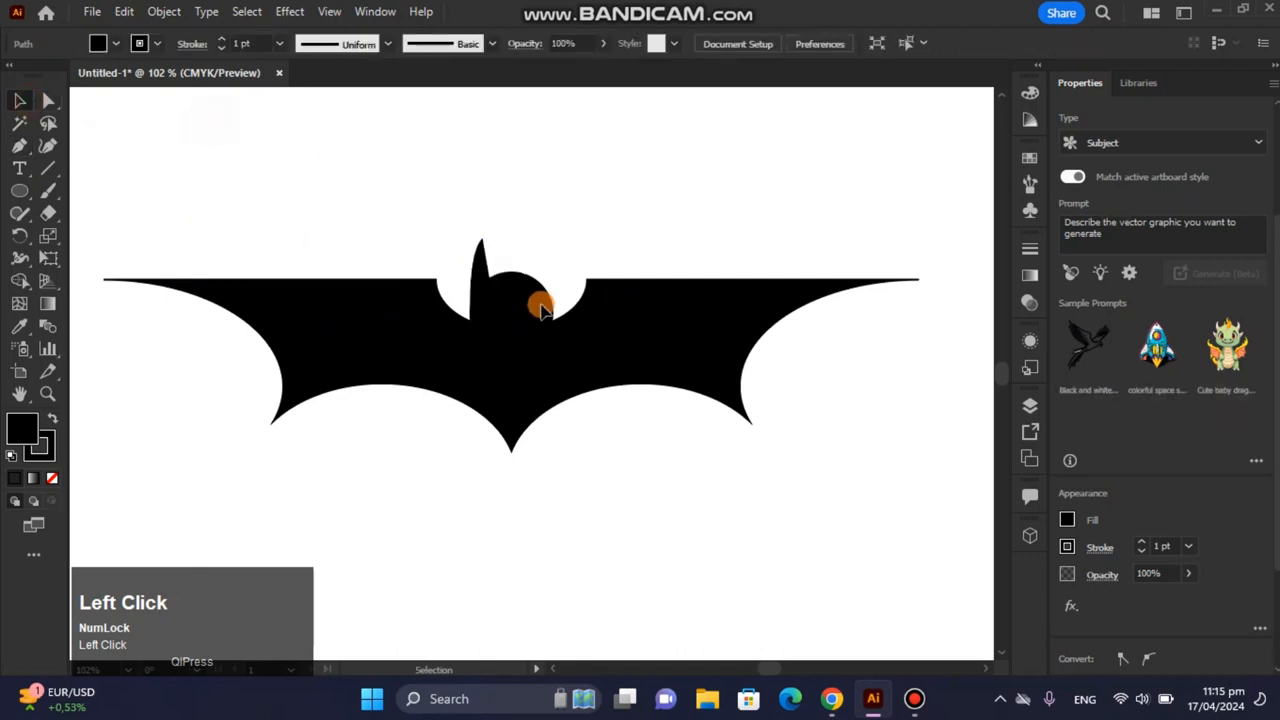
Create a horizontally mirrored copy of the ear and place it on the right side of the head.
{"action": "right_click", "coordinate": [488, 298]}
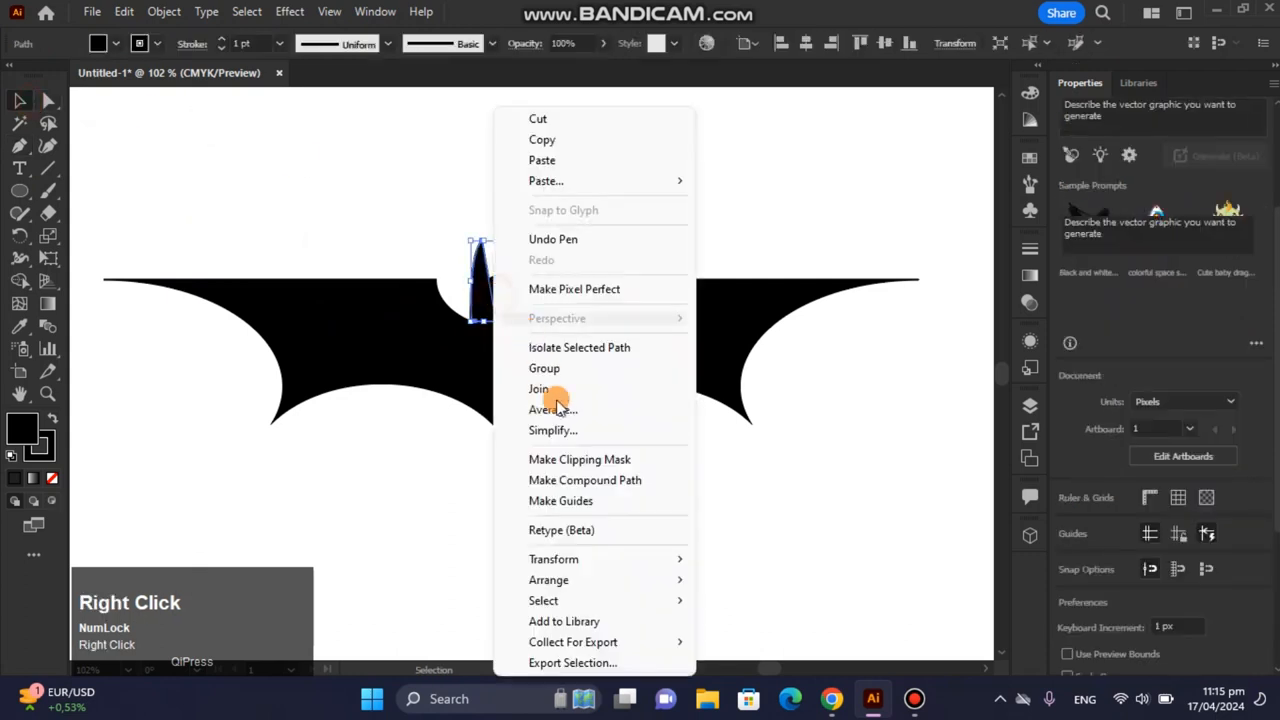
{"action": "left_click", "coordinate": [560, 565]}
{"action": "left_click", "coordinate": [736, 461]}
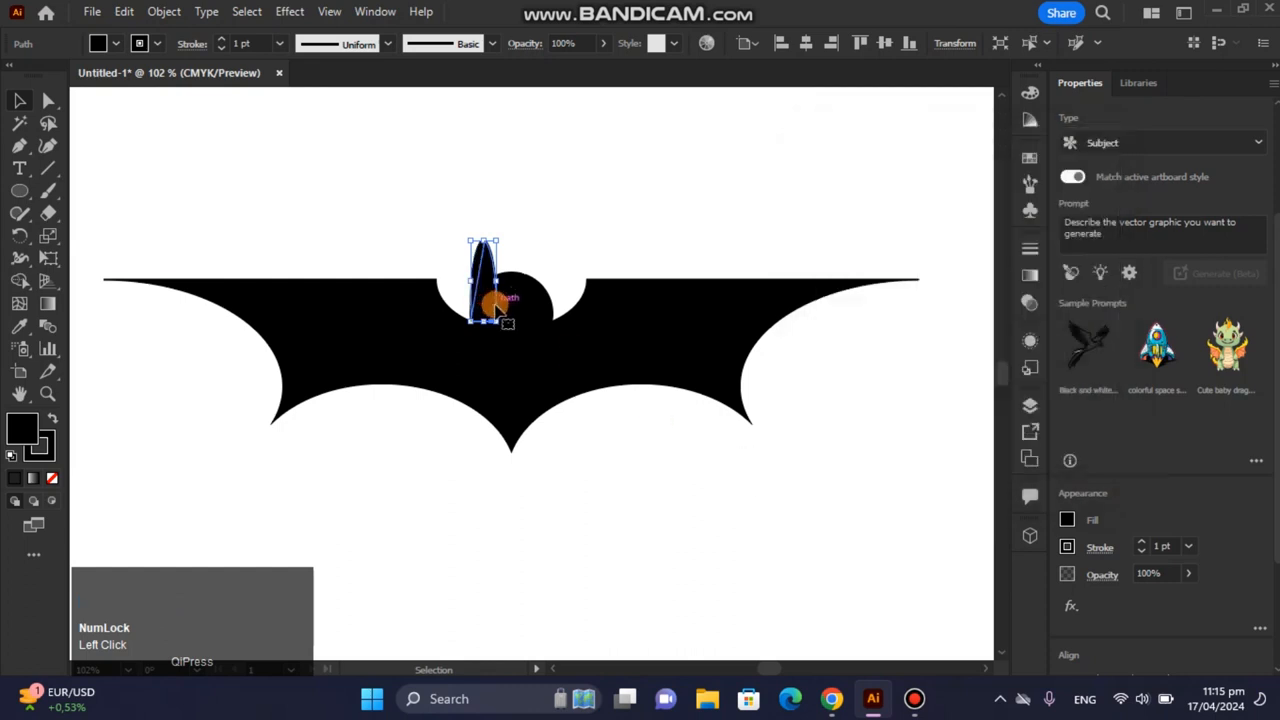
{"action": "left_click_drag", "start_coordinate": [500, 308], "coordinate": [555, 301]}
Align the two ears by their top edges and group them.
{"action": "left_click", "coordinate": [537, 129]}
{"action": "left_click_drag", "start_coordinate": [466, 240], "coordinate": [553, 256]}
{"action": "scroll", "coordinate": [1268, 444], "scroll_direction": "up", "scroll_amount": 3}
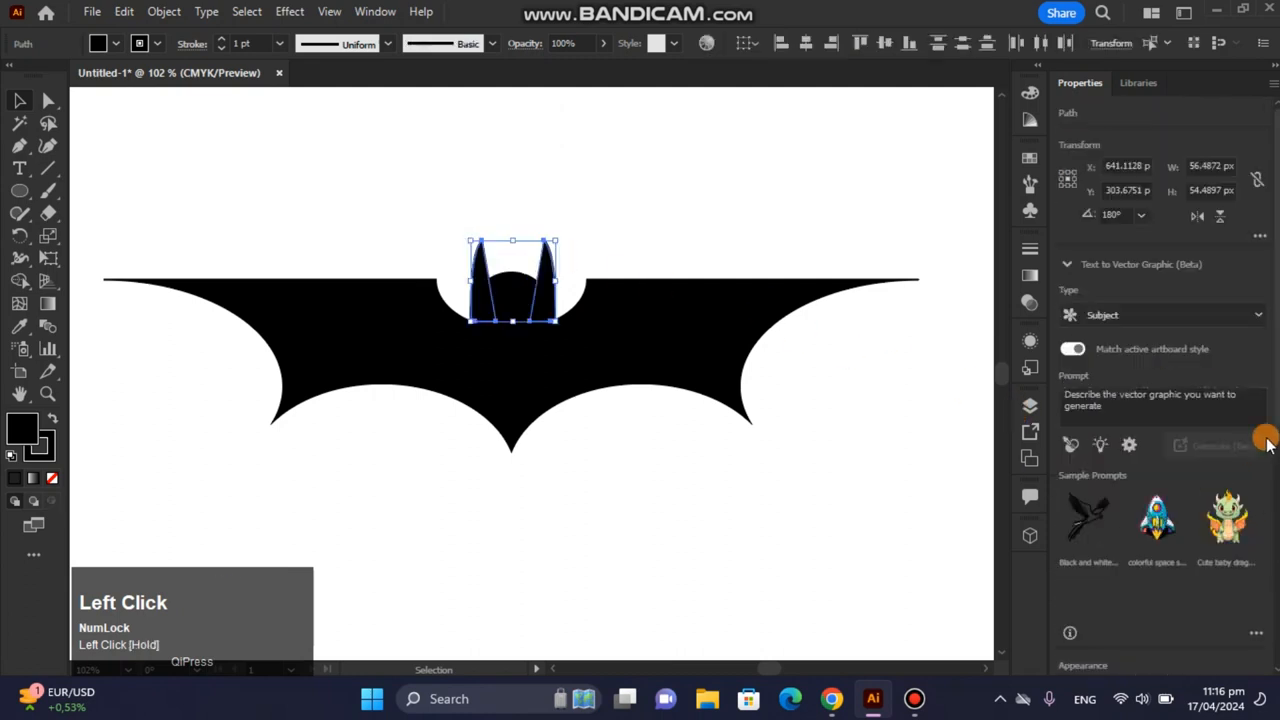
{"action": "scroll", "coordinate": [1220, 497], "scroll_direction": "down", "scroll_amount": 7}
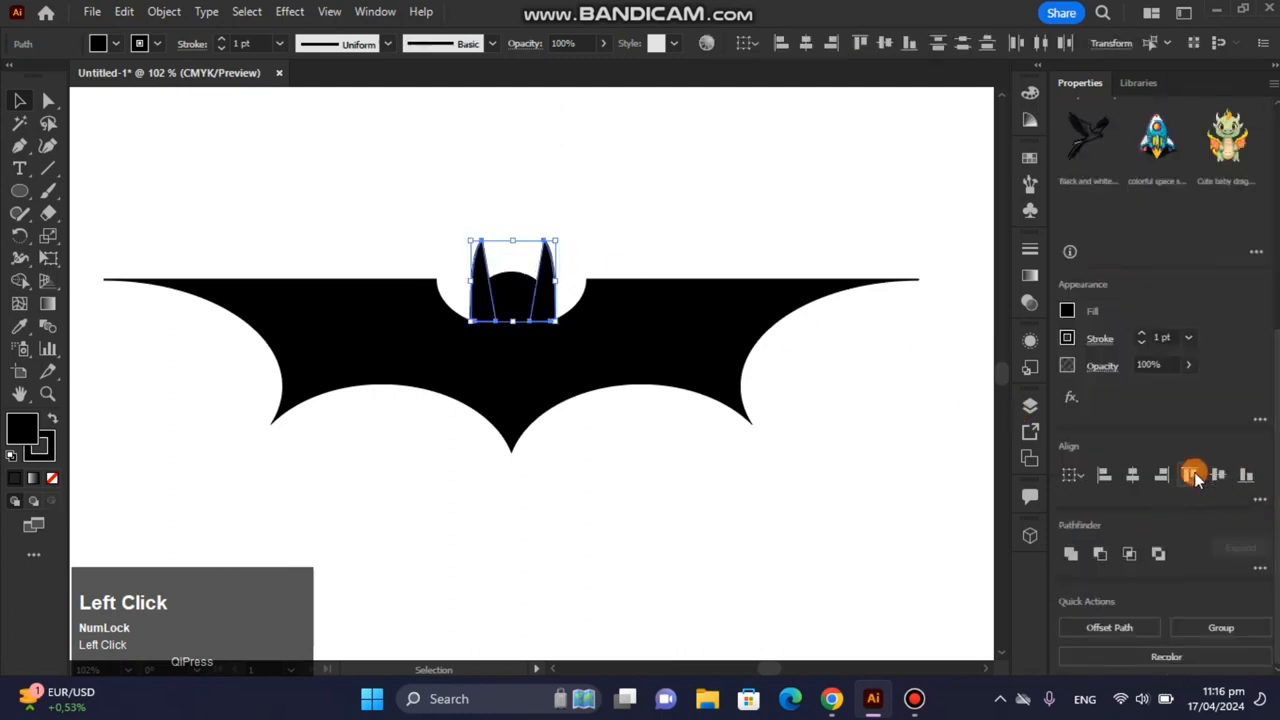
{"action": "key", "text": "ctrl+g"}
Merge both ears with the bat's head and body using the Shape Builder.
{"action": "left_click_drag", "start_coordinate": [706, 471], "coordinate": [105, 220]}
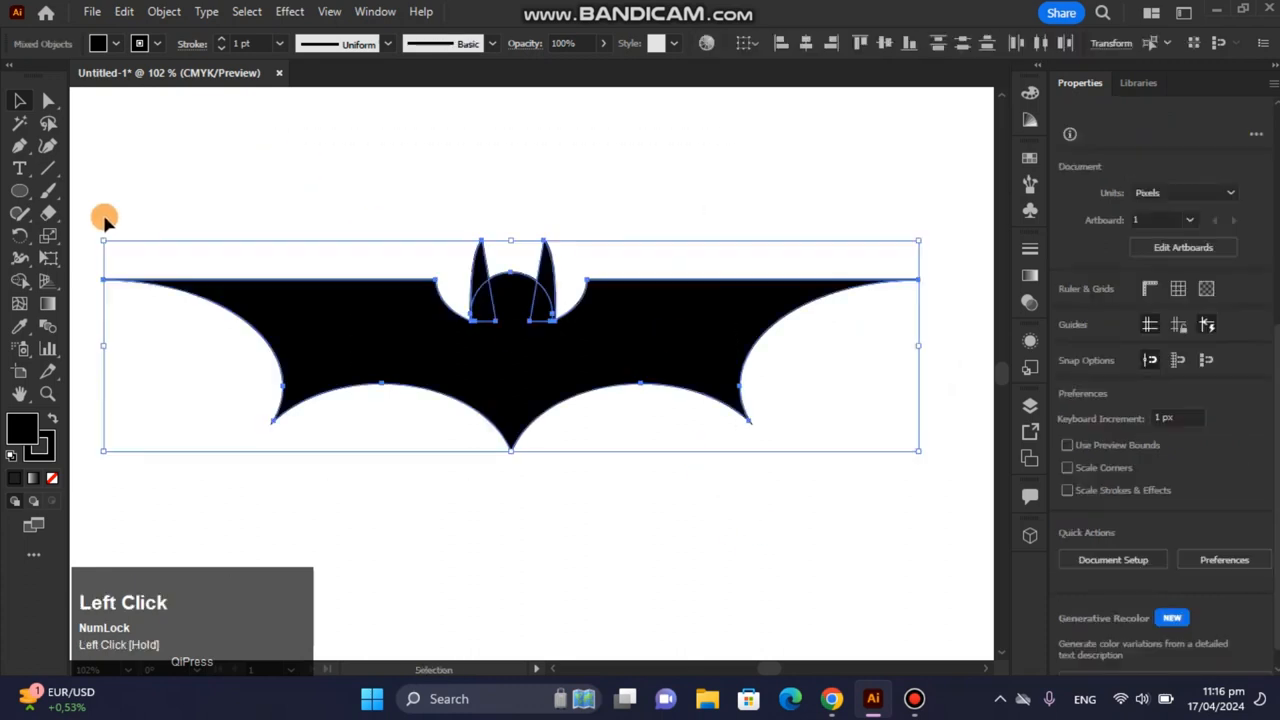
{"action": "left_click", "coordinate": [22, 233]}
{"action": "left_click", "coordinate": [20, 282]}
{"action": "left_click_drag", "start_coordinate": [509, 363], "coordinate": [538, 310]}
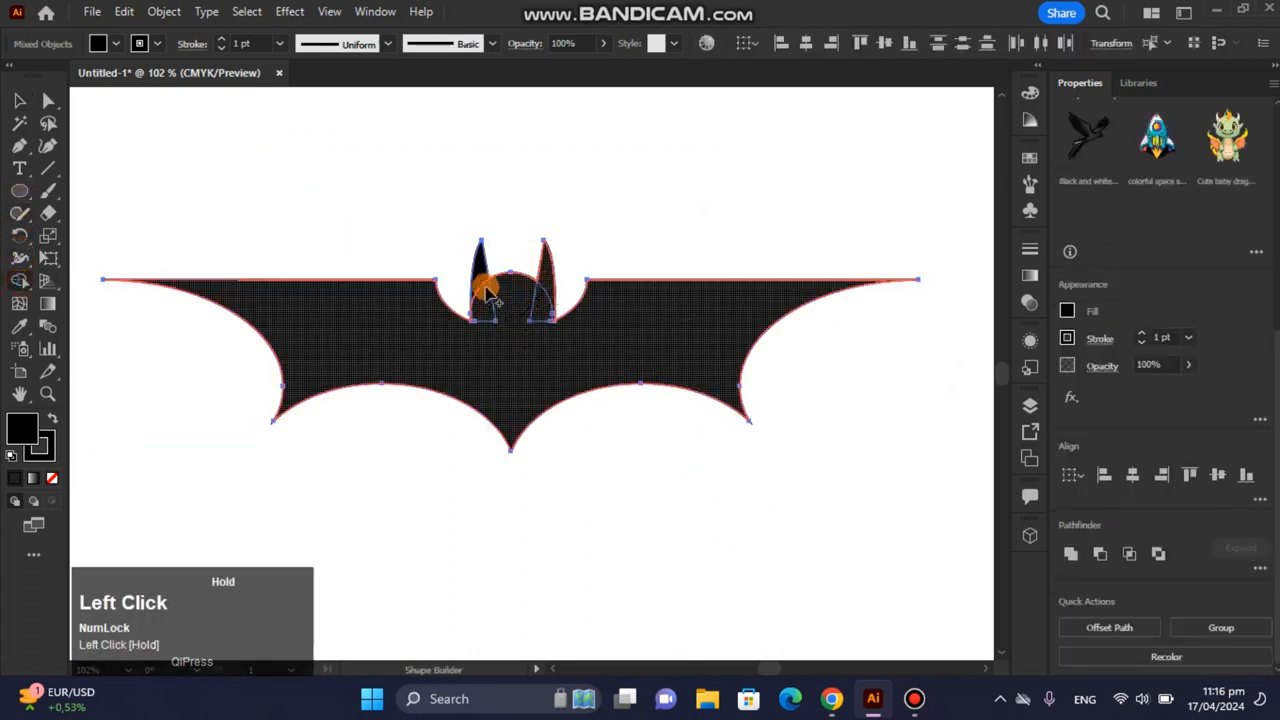
{"action": "left_click", "coordinate": [21, 101]}
{"action": "left_click", "coordinate": [206, 117]}
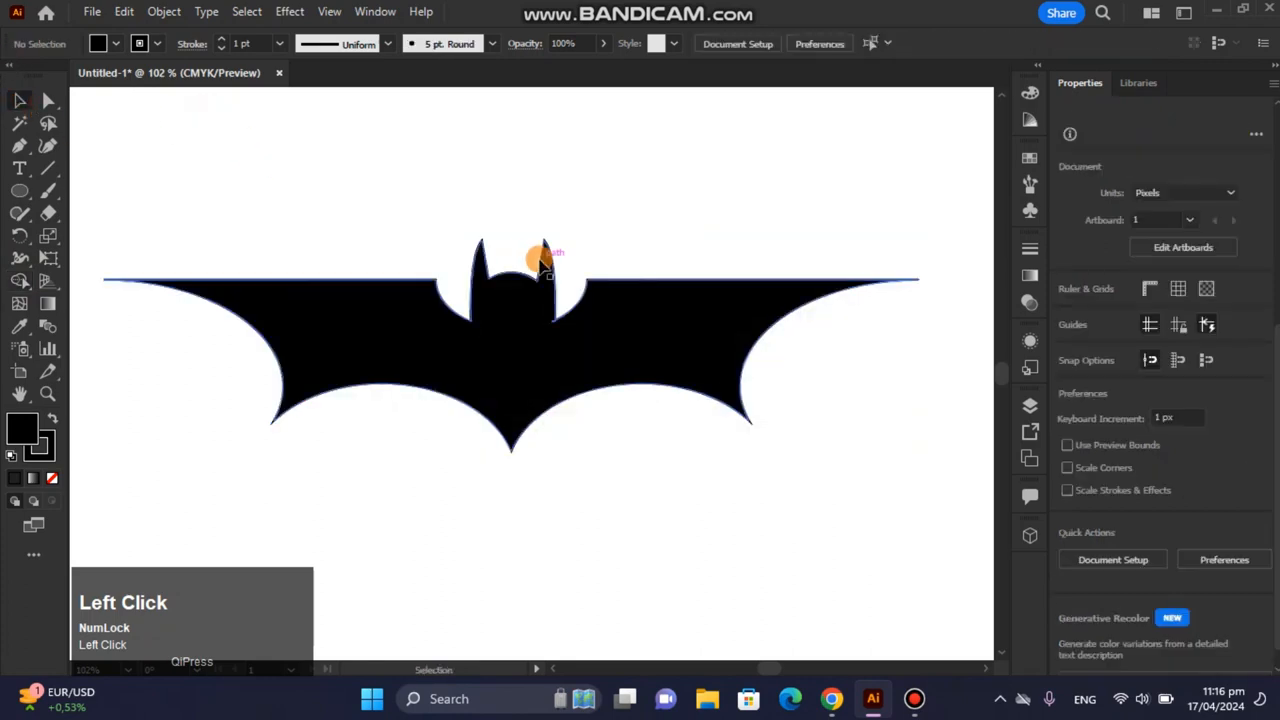
Enlarge the whole bat proportionally from its center.
{"action": "key", "text": "ctrl+0"}
{"action": "left_click_drag", "start_coordinate": [380, 292], "coordinate": [700, 500]}
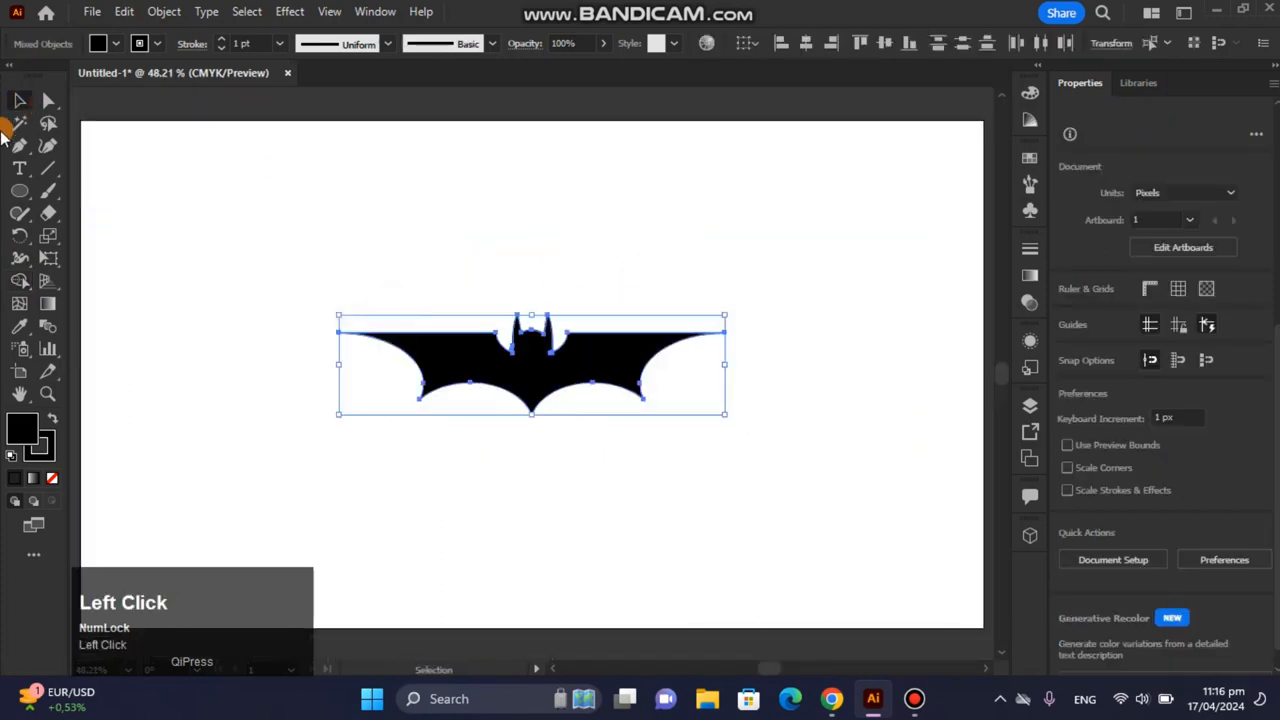
{"action": "left_click", "coordinate": [20, 104]}
{"action": "left_click_drag", "start_coordinate": [723, 416], "coordinate": [764, 437]}
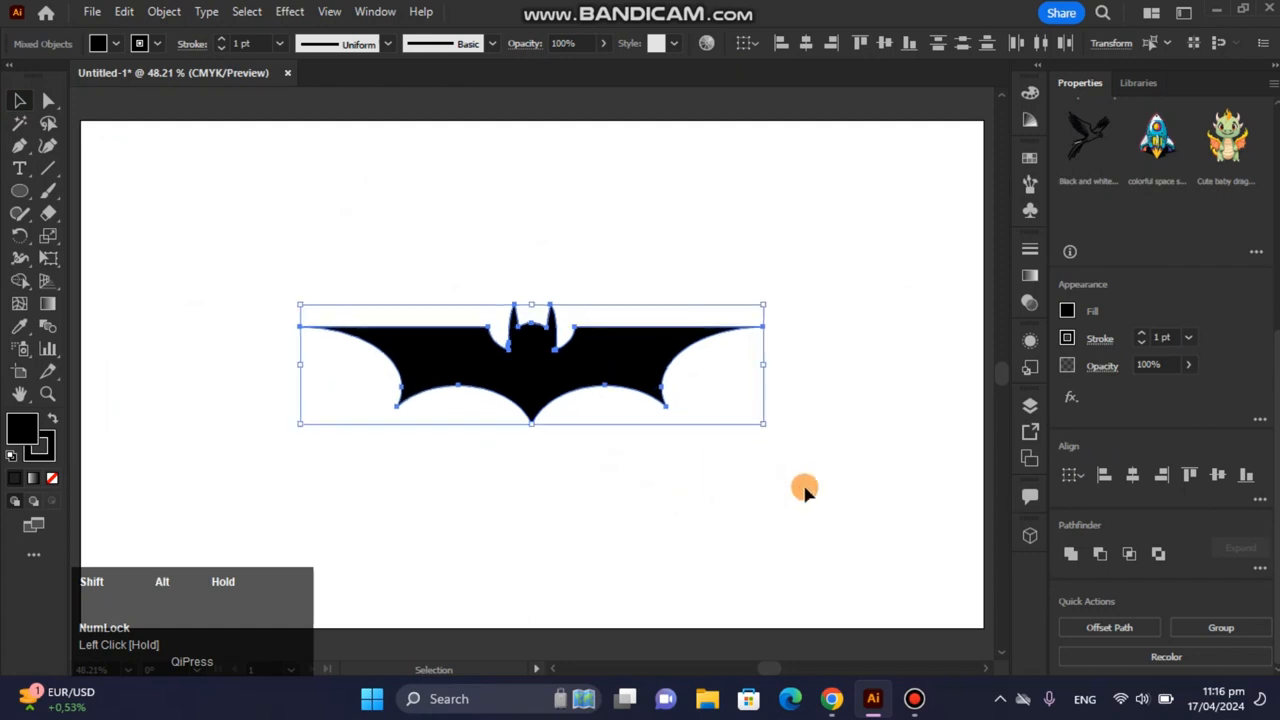
{"action": "left_click", "coordinate": [805, 489]}
Try a yellow FFCE00 stroke on the selected bat artwork.
{"action": "left_click_drag", "start_coordinate": [708, 480], "coordinate": [370, 280]}
{"action": "left_click", "coordinate": [40, 446]}
{"action": "left_click", "coordinate": [14, 478]}
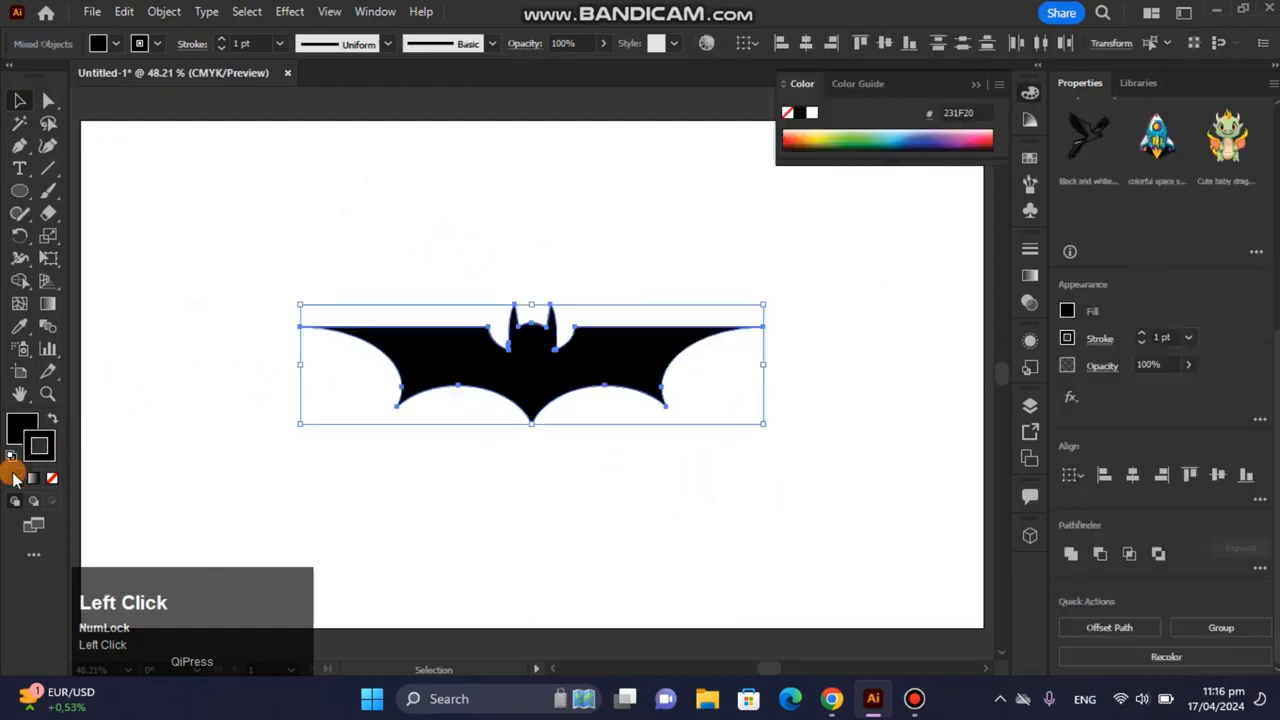
{"action": "double_click", "coordinate": [53, 458]}
{"action": "left_click_drag", "start_coordinate": [1033, 438], "coordinate": [1032, 463]}
{"action": "left_click_drag", "start_coordinate": [964, 327], "coordinate": [1025, 230]}
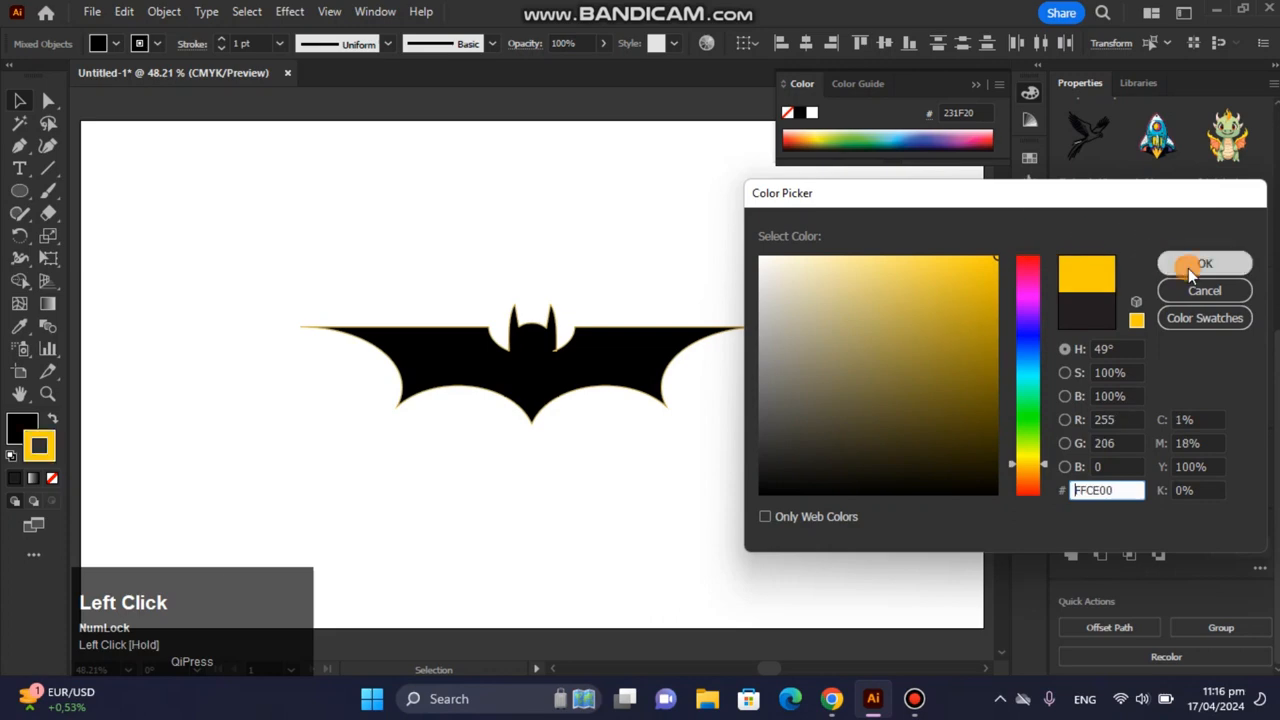
{"action": "left_click", "coordinate": [1204, 263]}
{"action": "left_click", "coordinate": [903, 260]}
{"action": "key", "text": "ctrl+z"}
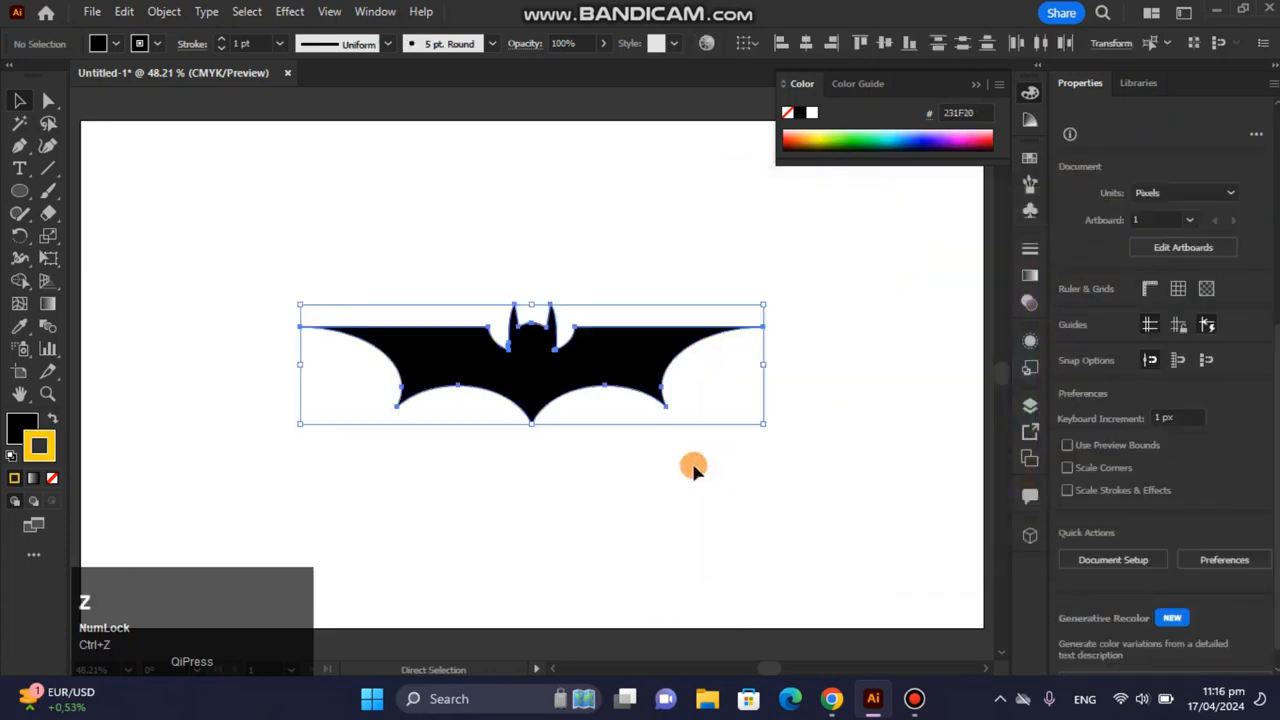
{"action": "left_click_drag", "start_coordinate": [689, 463], "coordinate": [280, 196]}
{"action": "left_click", "coordinate": [47, 371]}
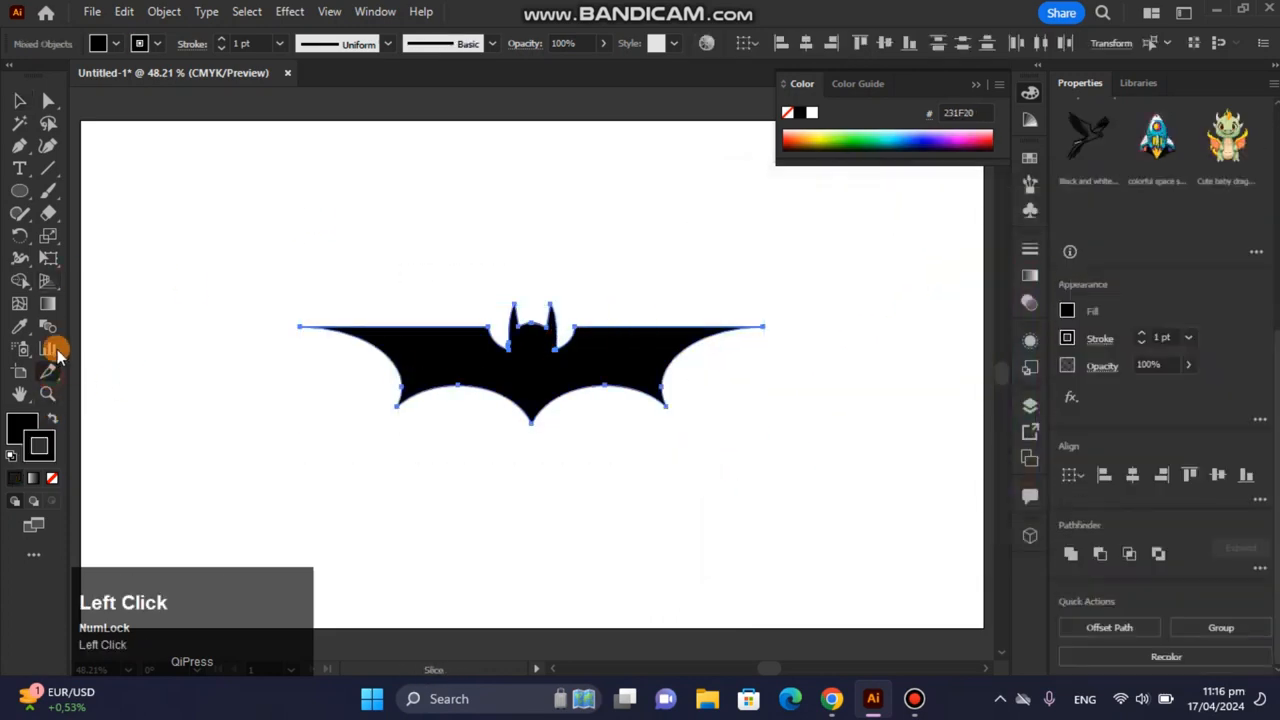
{"action": "left_click_drag", "start_coordinate": [697, 398], "coordinate": [668, 383]}
{"action": "left_click", "coordinate": [14, 97]}
{"action": "left_click", "coordinate": [668, 297]}
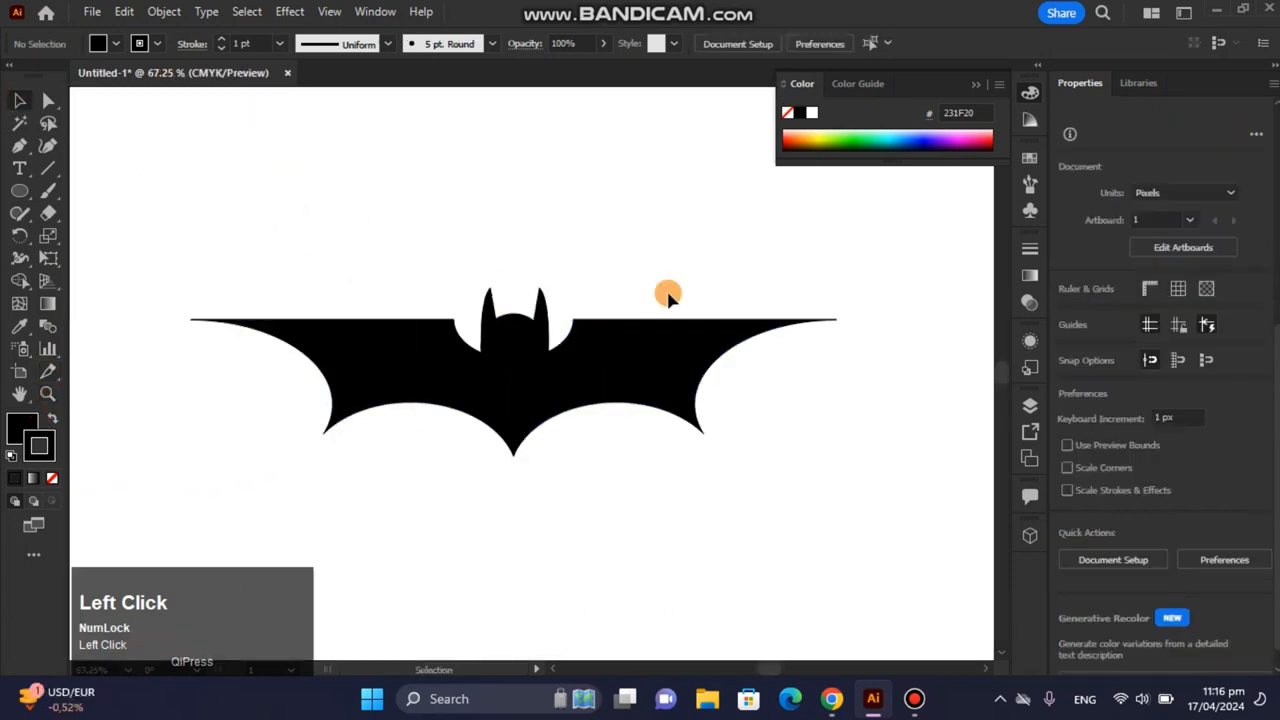
{"action": "key", "text": "F12"}
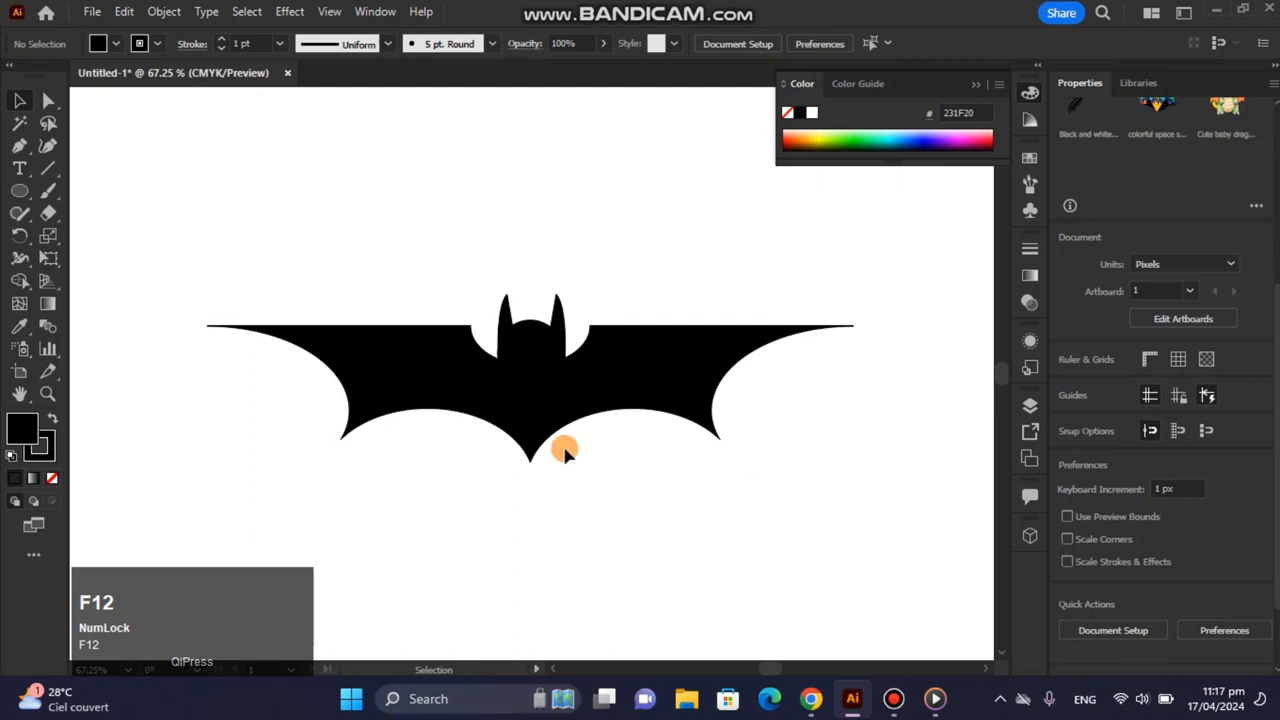
Set the bat's stroke color to golden yellow FFBC00.
{"action": "left_click", "coordinate": [563, 448]}
{"action": "double_click", "coordinate": [48, 449]}
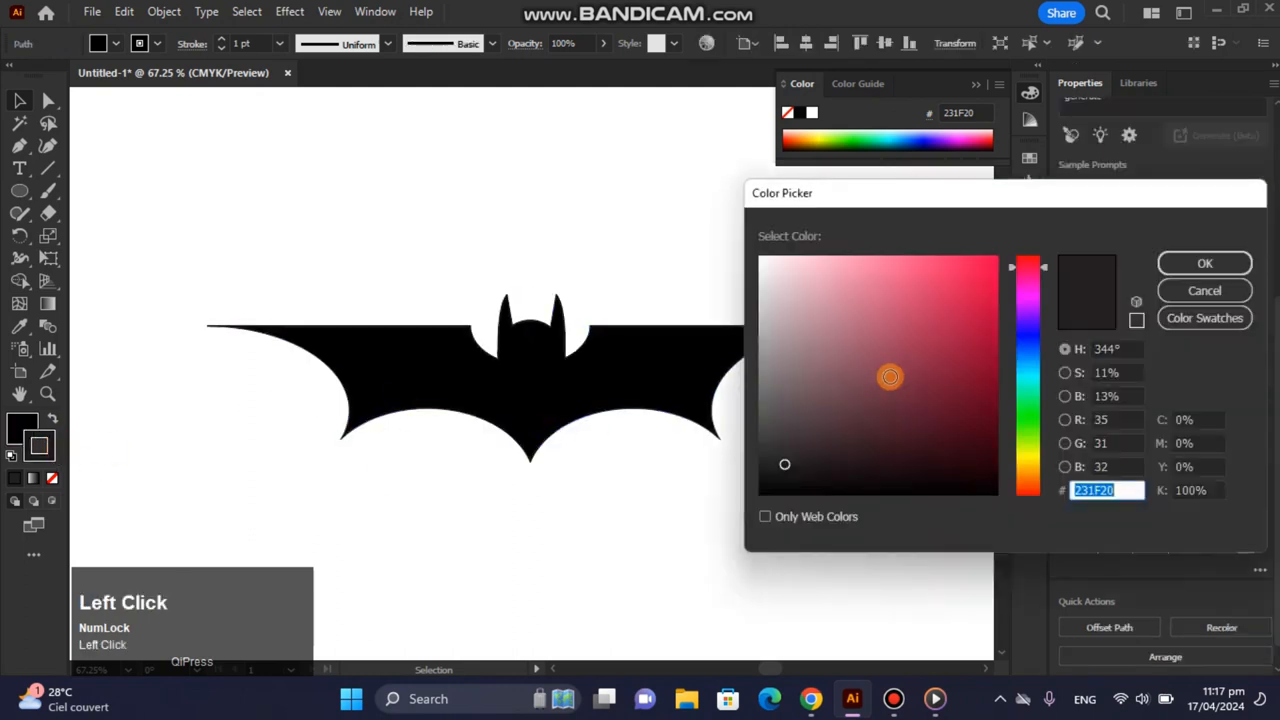
{"action": "mouse_move", "coordinate": [975, 455]}
{"action": "left_mouse_down"}
{"action": "mouse_move", "coordinate": [996, 383]}
{"action": "mouse_move", "coordinate": [1007, 224]}
{"action": "left_mouse_up"}
{"action": "left_click", "coordinate": [1039, 426]}
{"action": "left_click", "coordinate": [1035, 465]}
{"action": "left_click", "coordinate": [1204, 263]}
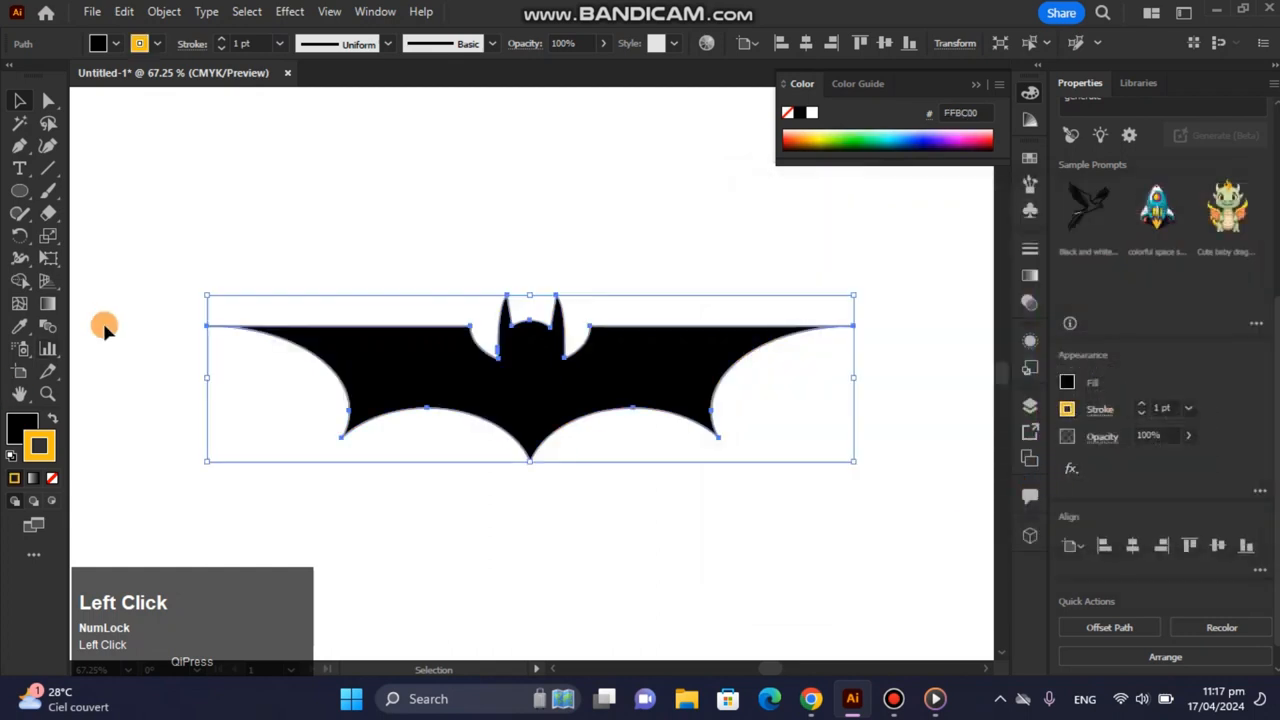
{"action": "left_click", "coordinate": [103, 323]}
Draw a rectangle covering the entire artboard and give it a black fill with a white stroke.
{"action": "key", "text": "ctrl+0"}
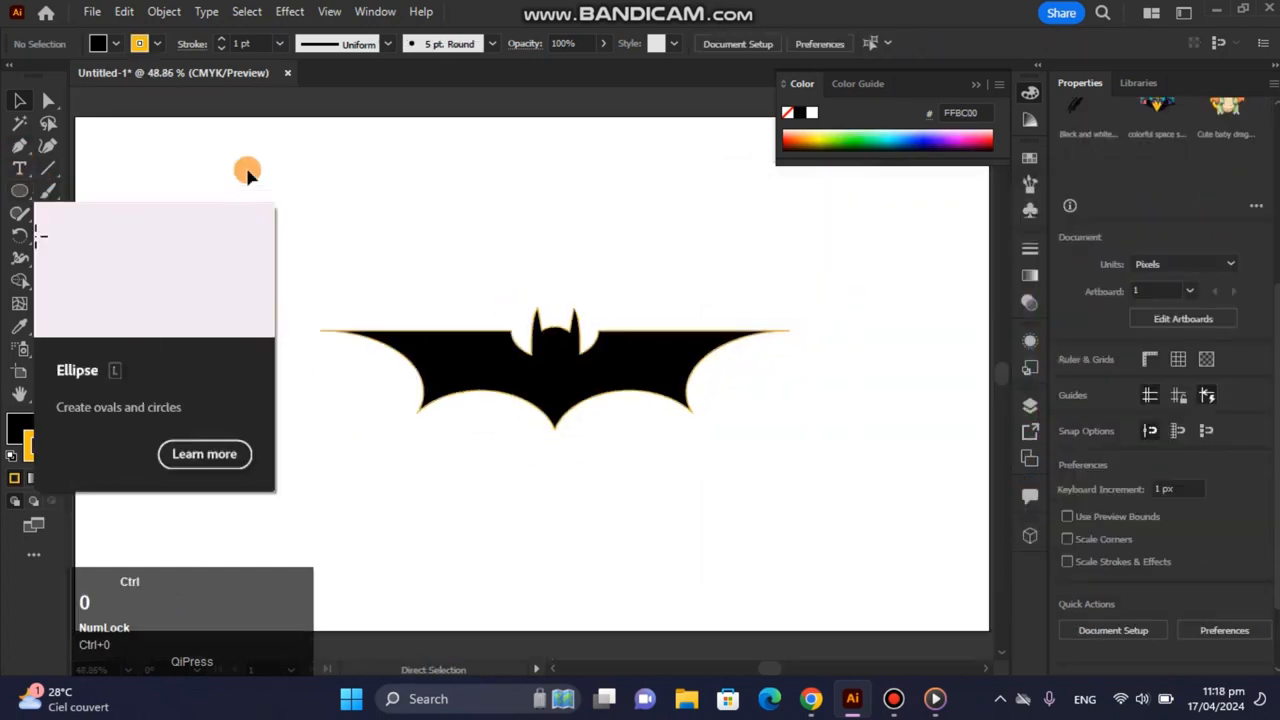
{"action": "left_click", "coordinate": [243, 177]}
{"action": "left_click", "coordinate": [975, 83]}
{"action": "right_click", "coordinate": [14, 193]}
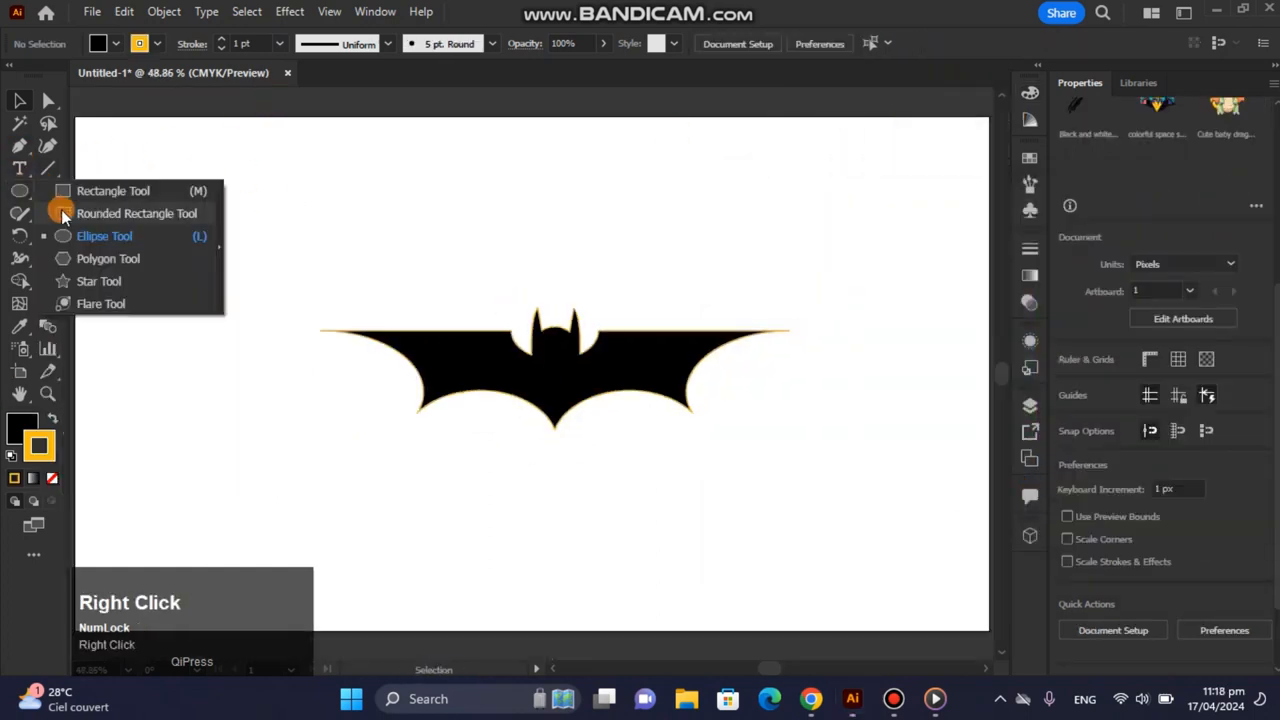
{"action": "left_click", "coordinate": [70, 191]}
{"action": "left_click", "coordinate": [12, 456]}
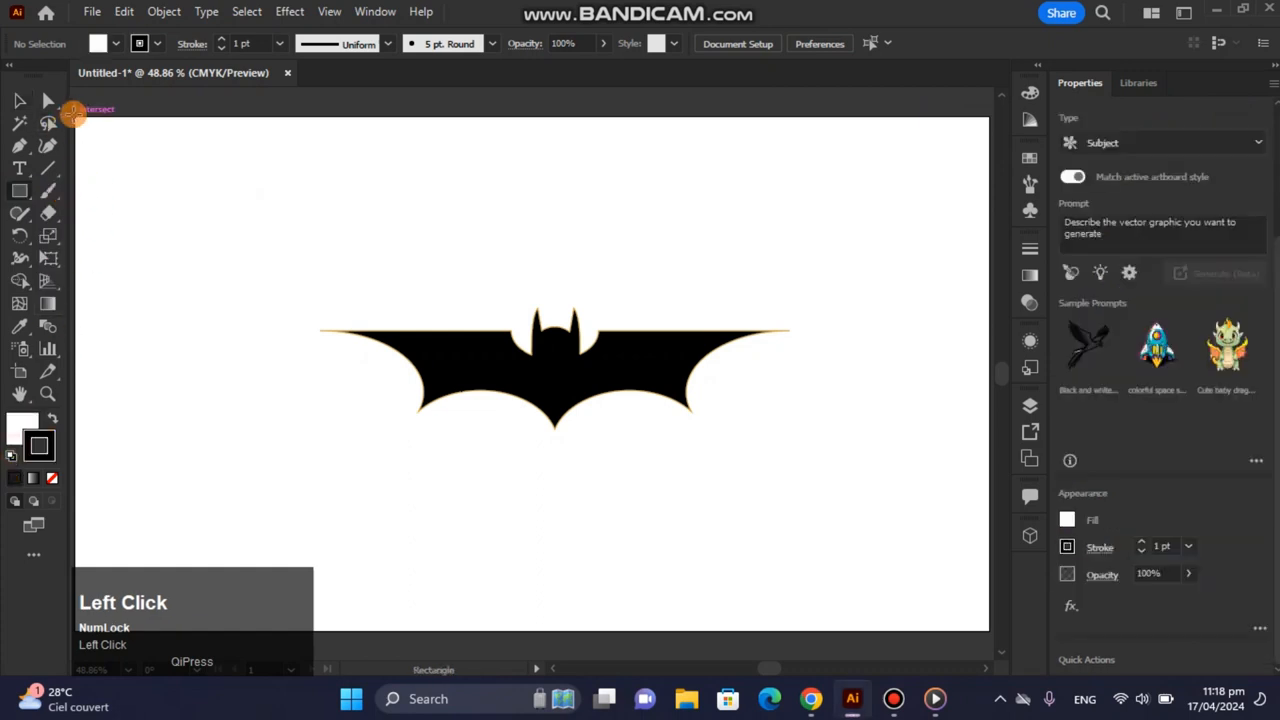
{"action": "mouse_move", "coordinate": [73, 113]}
{"action": "left_mouse_down"}
{"action": "mouse_move", "coordinate": [652, 481]}
{"action": "mouse_move", "coordinate": [988, 630]}
{"action": "left_mouse_up"}
{"action": "left_click", "coordinate": [20, 393]}
{"action": "left_click", "coordinate": [57, 423]}
Send the black rectangle to the back, behind the bat.
{"action": "left_click", "coordinate": [19, 100]}
{"action": "right_click", "coordinate": [409, 271]}
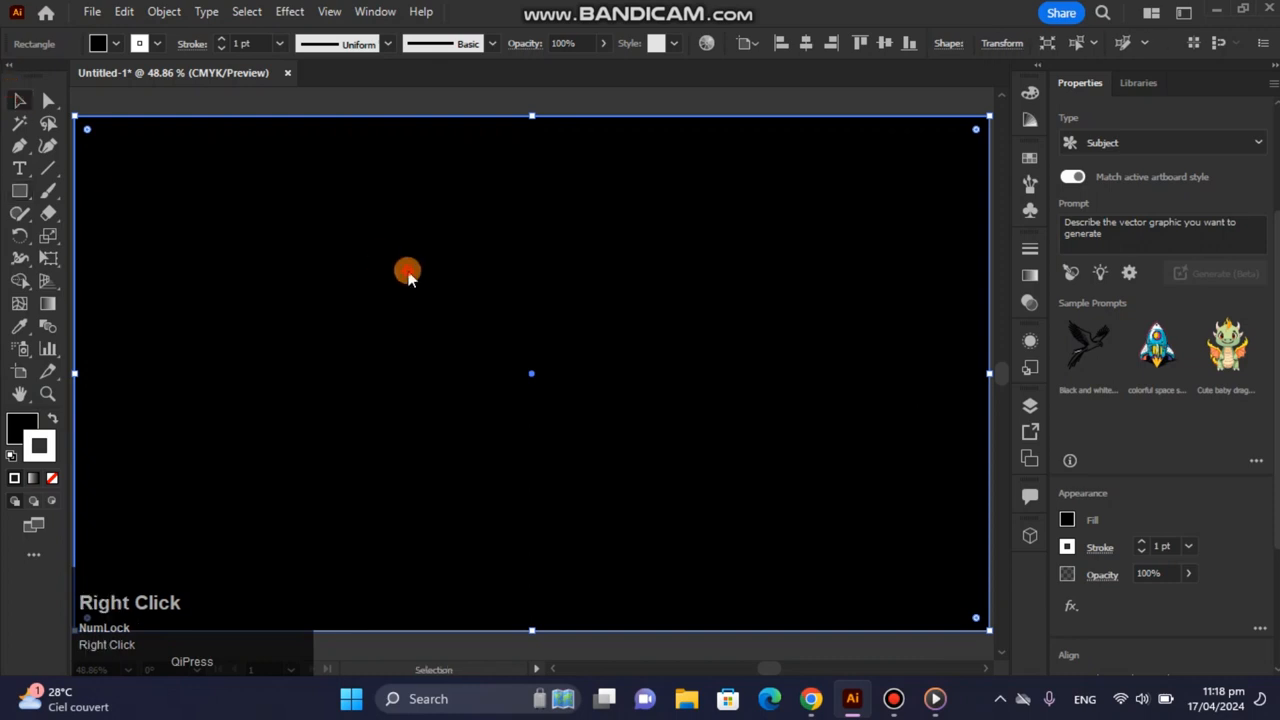
{"action": "left_click", "coordinate": [559, 581]}
{"action": "left_click", "coordinate": [690, 642]}
Set the bat outline's stroke weight to 3 pt.
{"action": "left_click", "coordinate": [40, 97]}
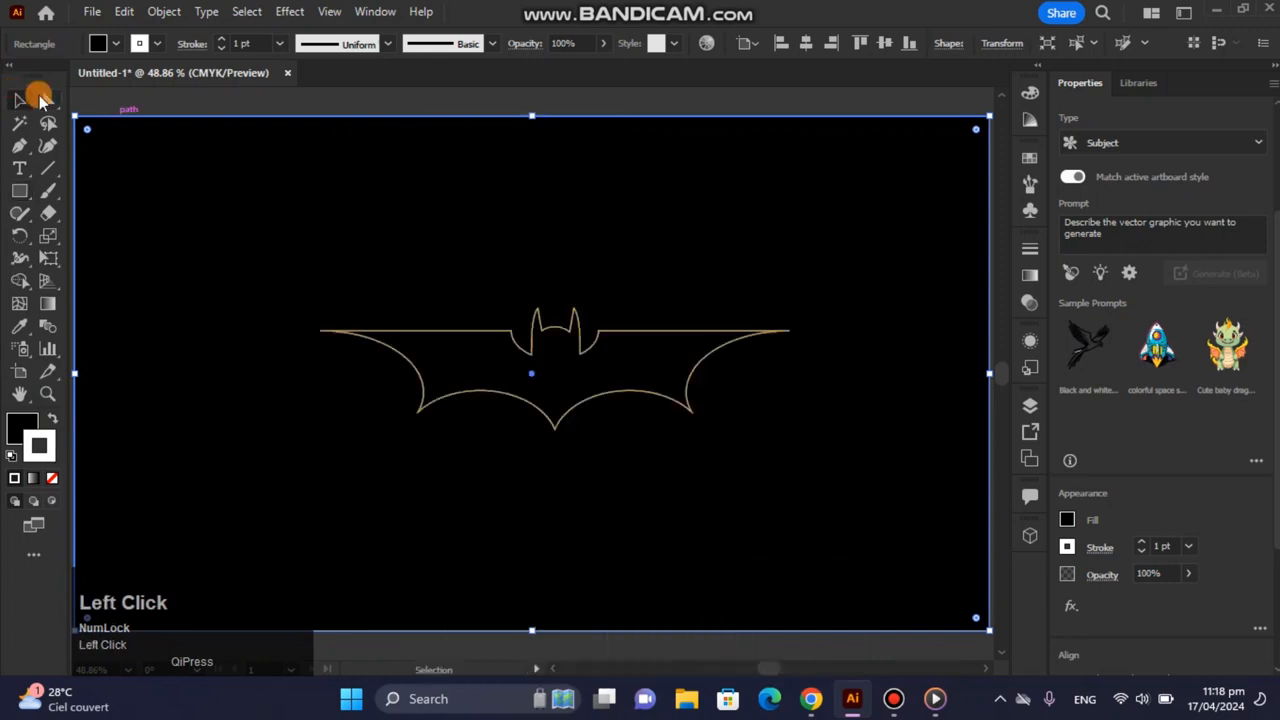
{"action": "left_click", "coordinate": [686, 406]}
{"action": "left_click", "coordinate": [1145, 543]}
{"action": "left_click", "coordinate": [1145, 543]}
{"action": "left_click", "coordinate": [690, 429]}
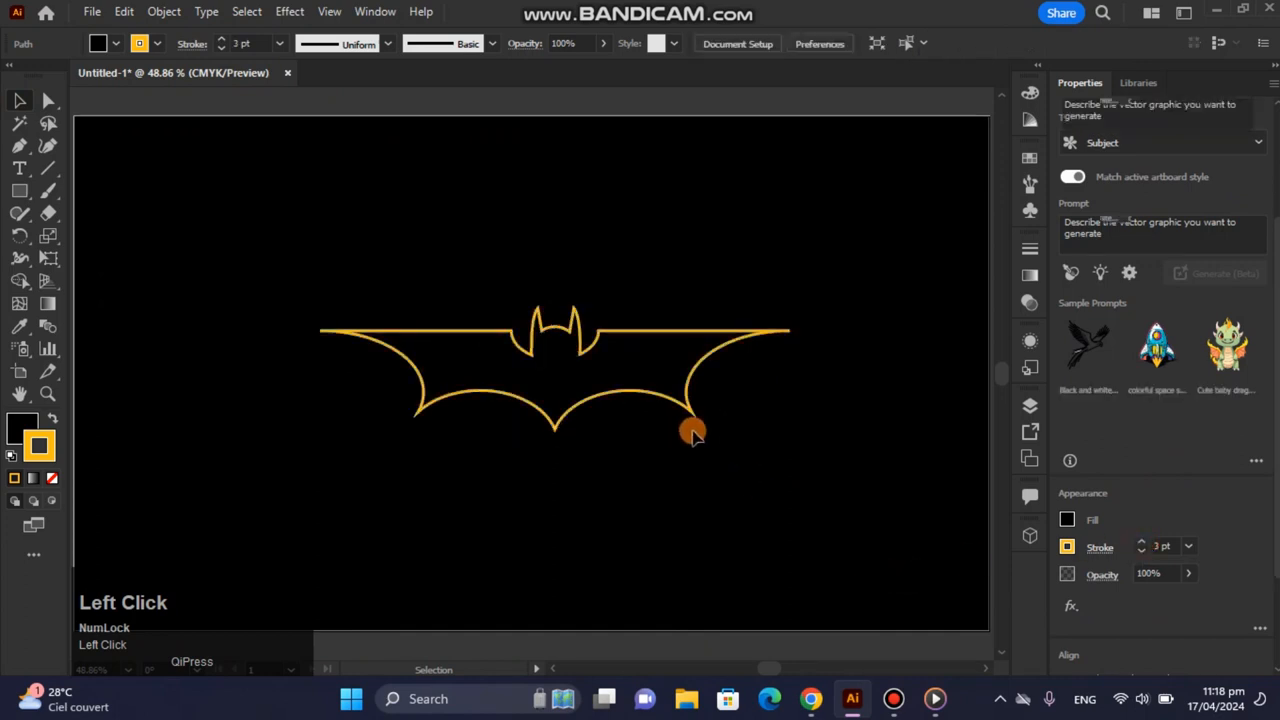
Give the background rectangle a golden yellow stroke colour and swap its fill and stroke, making the fill golden yellow and the stroke black.
{"action": "left_click", "coordinate": [451, 118]}
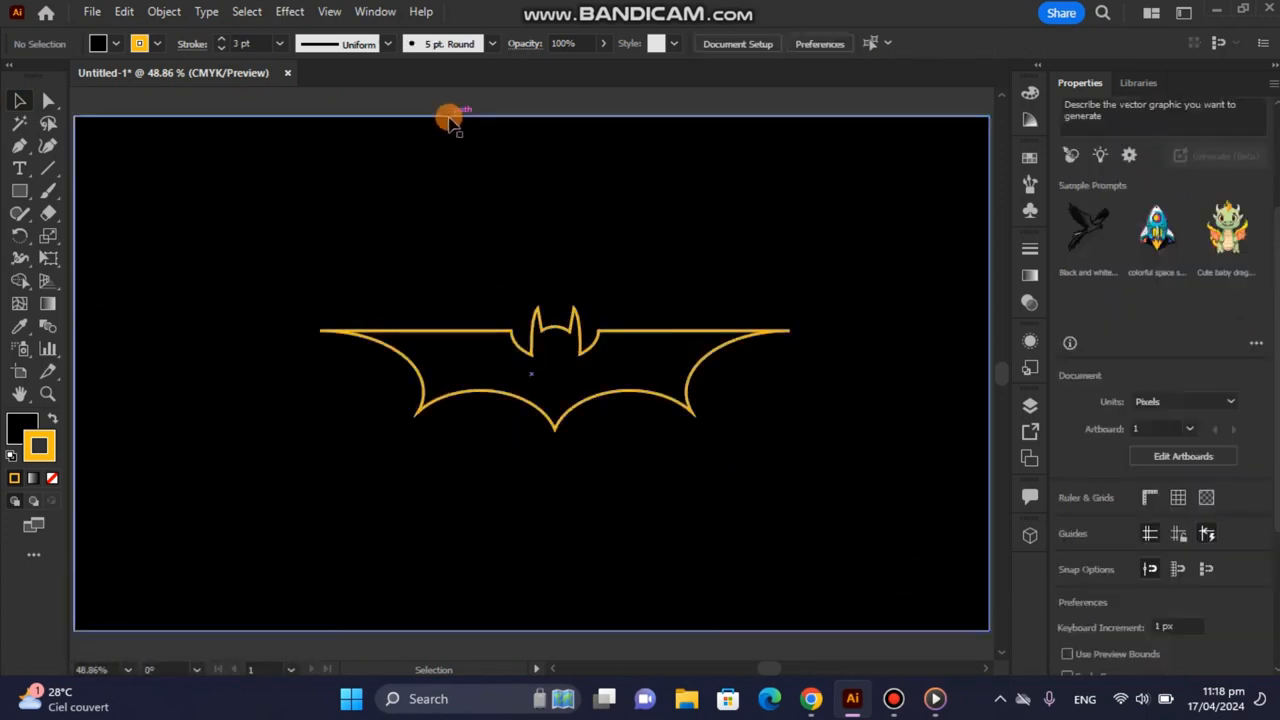
{"action": "double_click", "coordinate": [42, 448]}
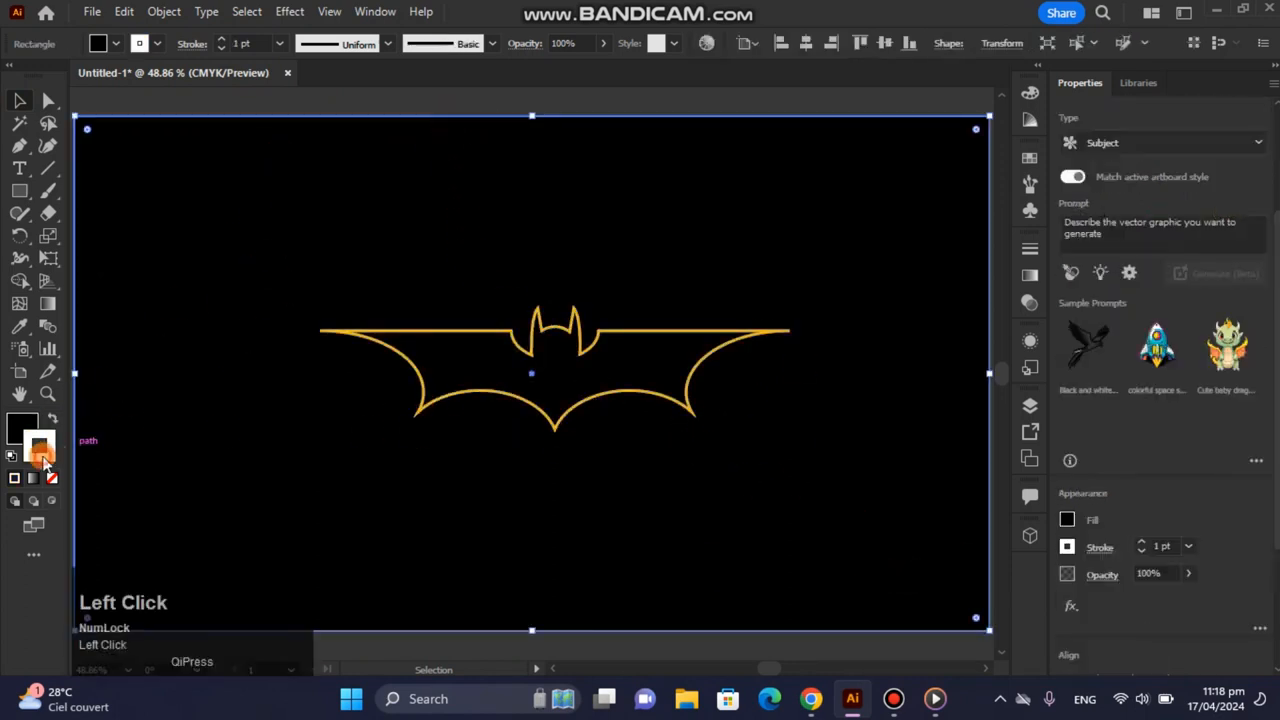
{"action": "left_click", "coordinate": [1025, 460]}
{"action": "left_click", "coordinate": [972, 266]}
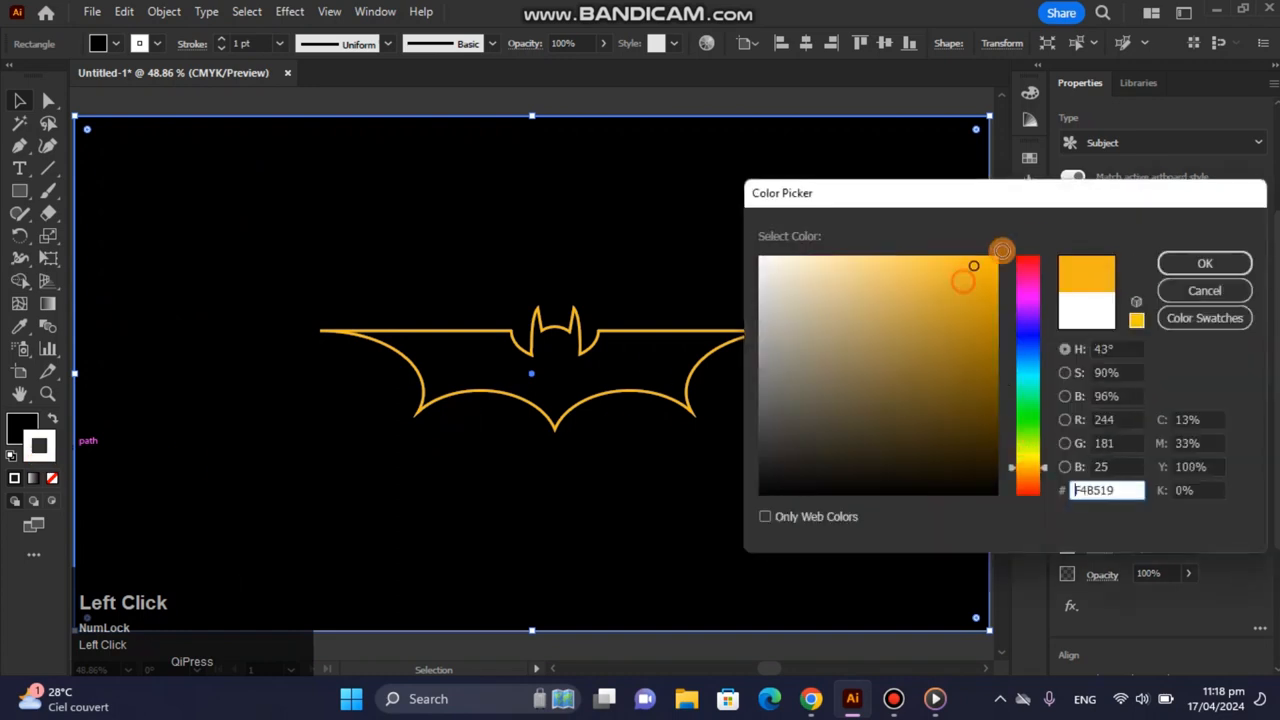
{"action": "left_click", "coordinate": [1205, 263]}
{"action": "left_click", "coordinate": [50, 416]}
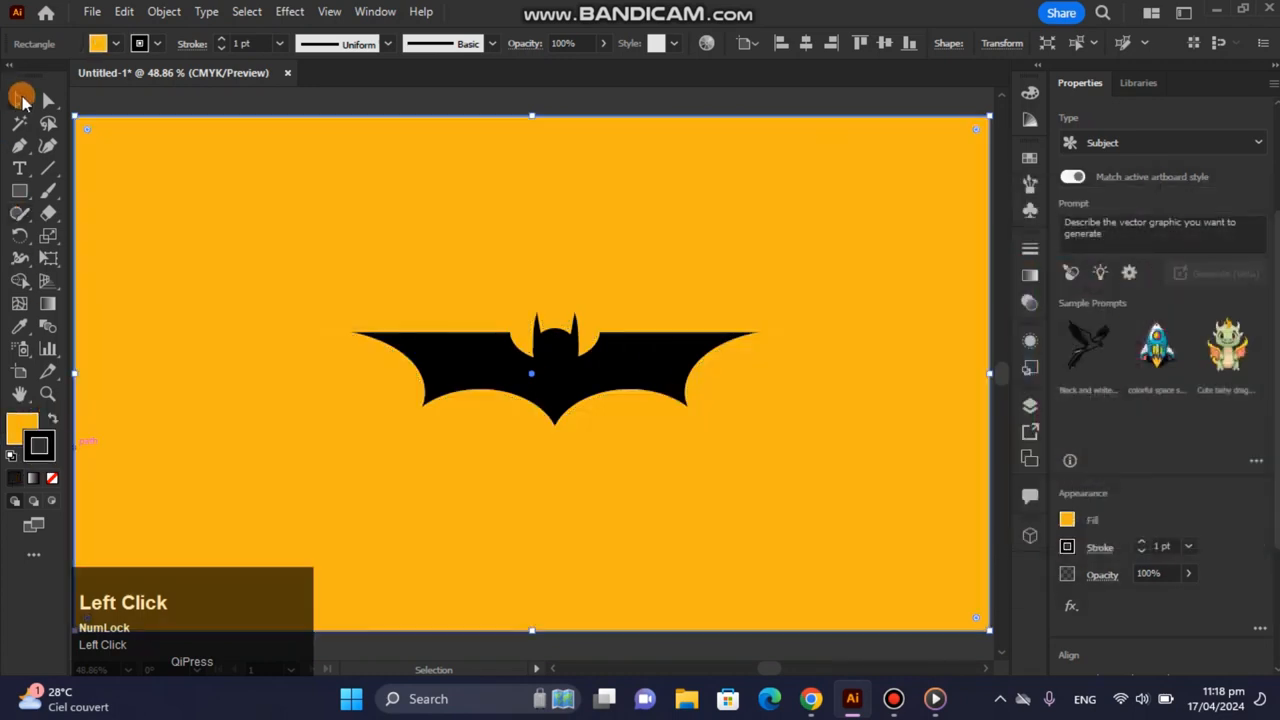
Apply the 3D Extrude effect to the bat shape.
{"action": "left_click", "coordinate": [256, 94]}
{"action": "left_click", "coordinate": [617, 392]}
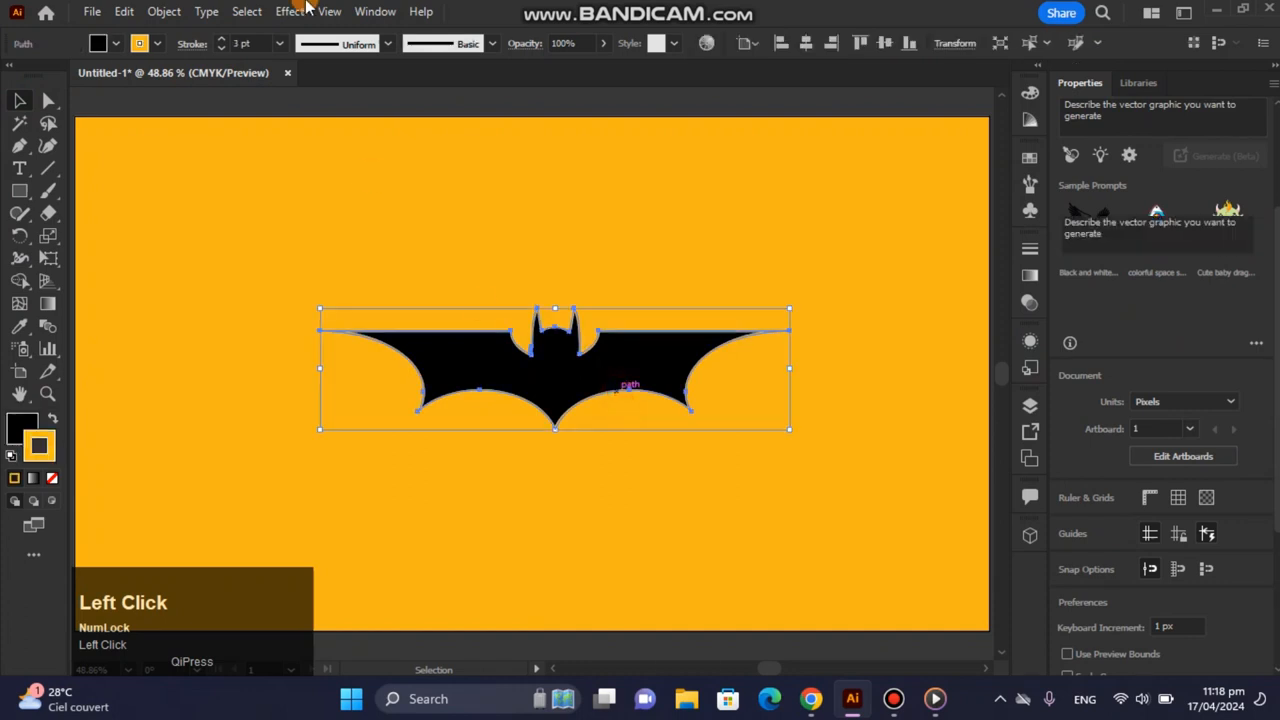
{"action": "left_click", "coordinate": [289, 11]}
{"action": "left_click", "coordinate": [765, 323]}
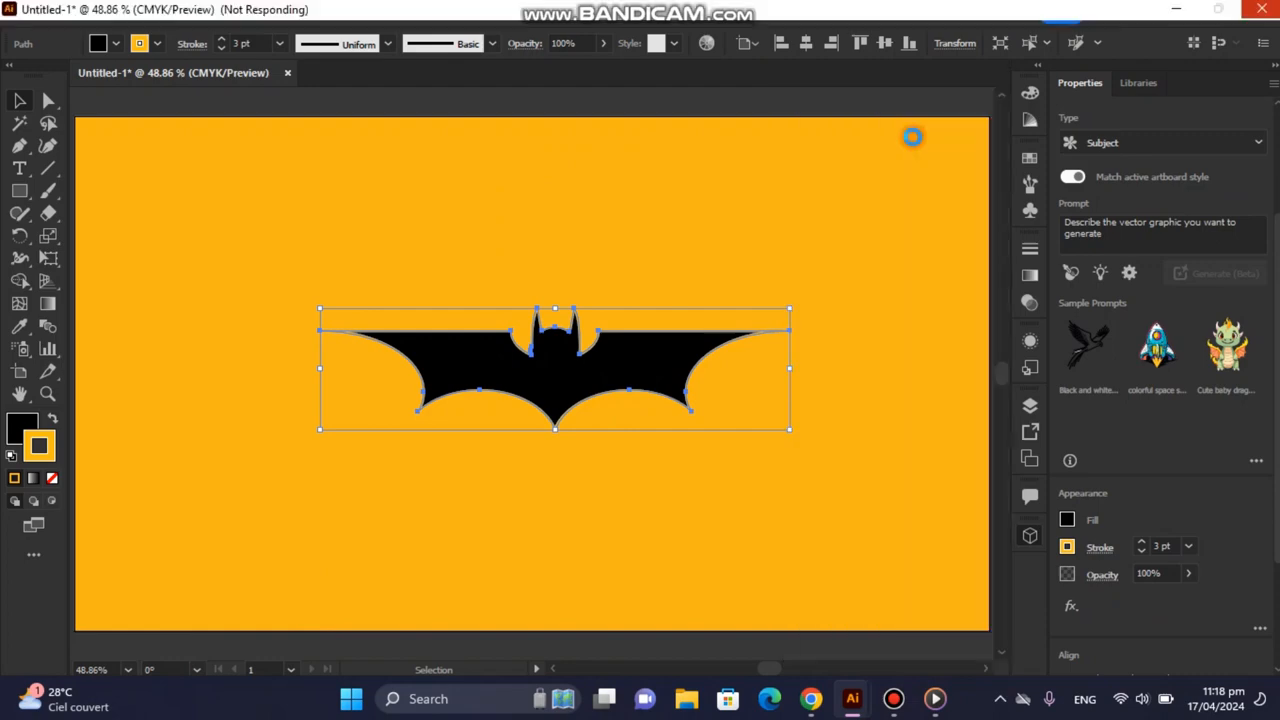
Dock the 3D and Materials panel among the collapsed panels and rotate the extruded bat closer to a front view.
{"action": "left_click_drag", "start_coordinate": [996, 88], "coordinate": [1040, 100]}
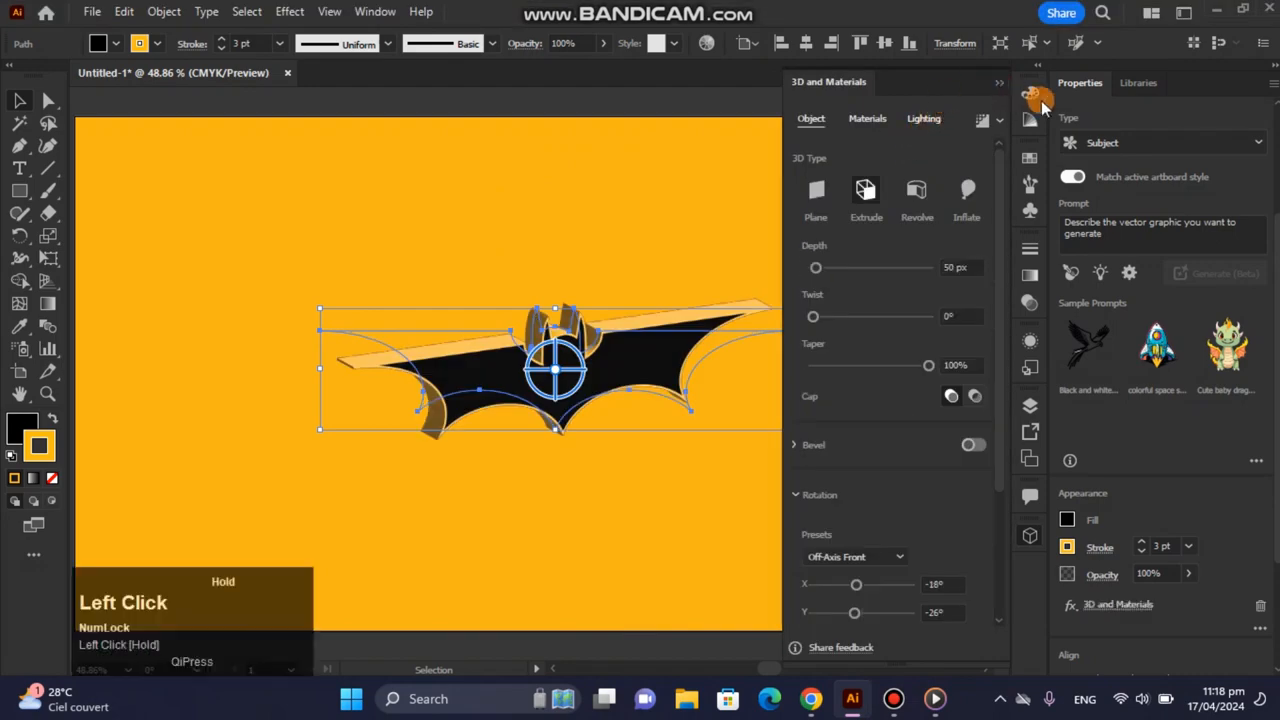
{"action": "left_click_drag", "start_coordinate": [947, 78], "coordinate": [1030, 118]}
{"action": "left_click_drag", "start_coordinate": [555, 372], "coordinate": [529, 366]}
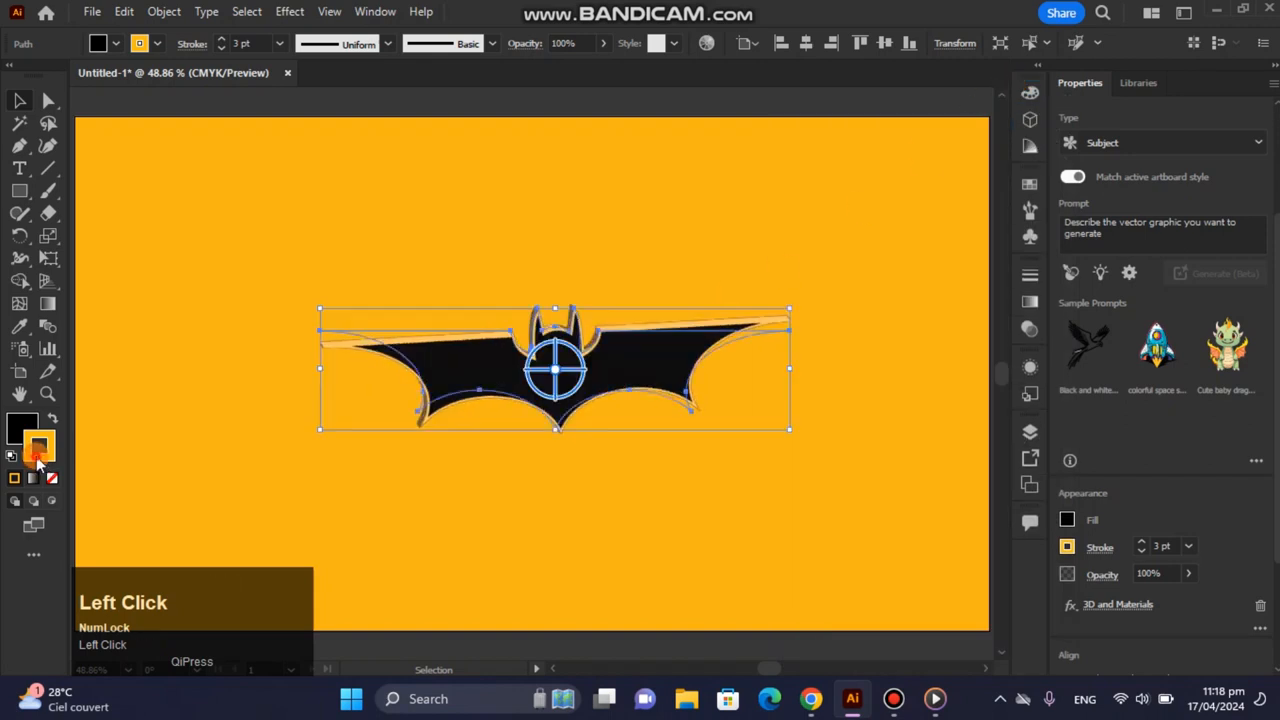
Change the extruded bat's stroke colour to a dark grey.
{"action": "left_click", "coordinate": [775, 420]}
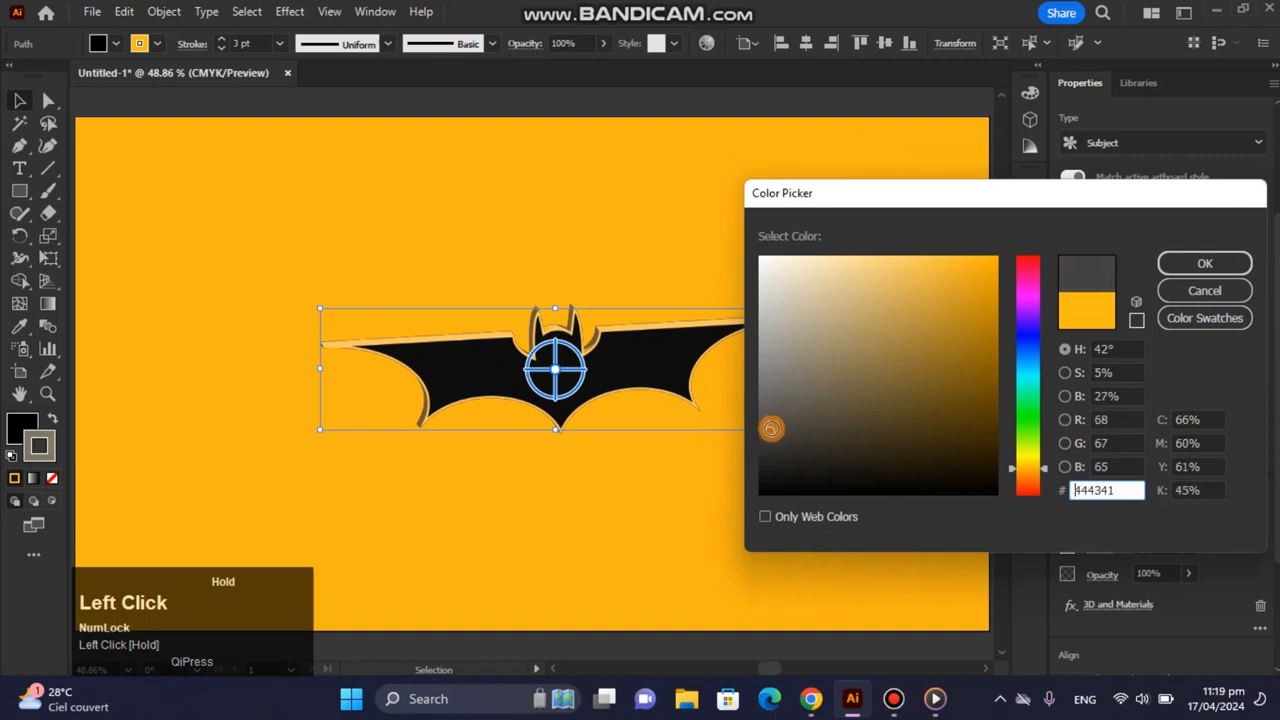
{"action": "left_click", "coordinate": [1180, 262]}
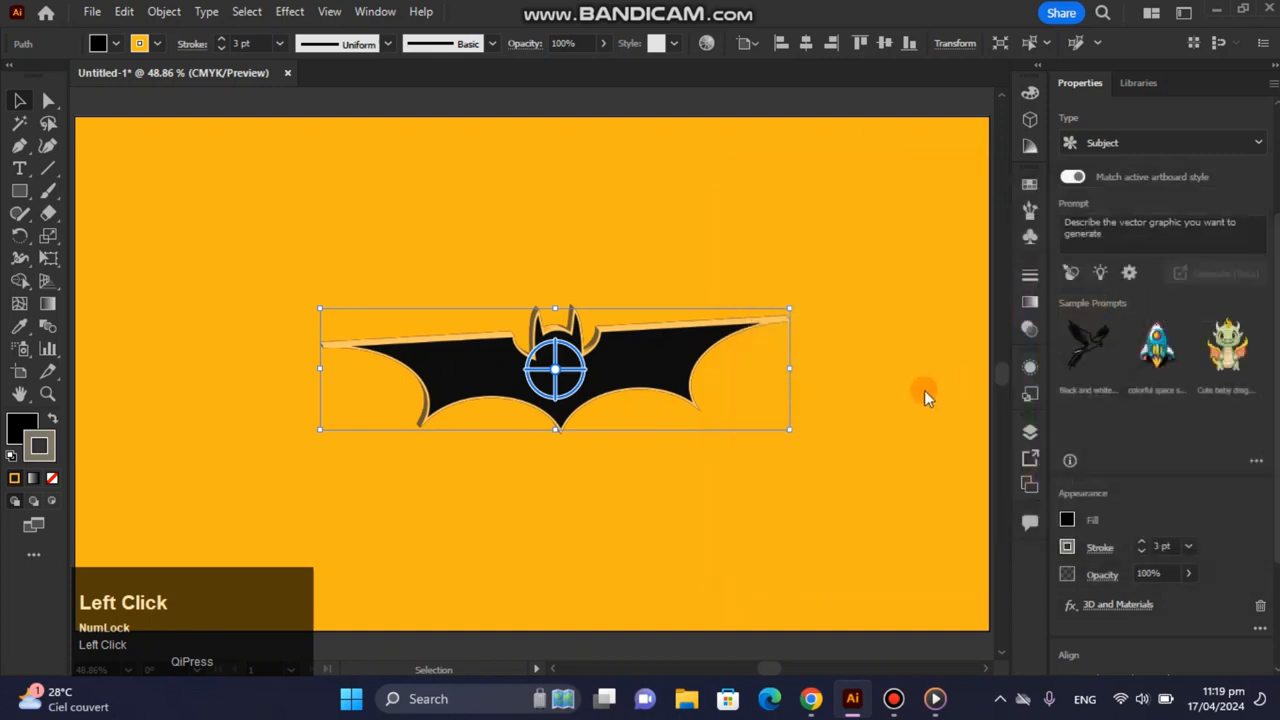
{"action": "left_click", "coordinate": [855, 432]}
Fine-tune the 3D rotation of the extruded bat slightly and deselect it.
{"action": "left_click", "coordinate": [614, 386]}
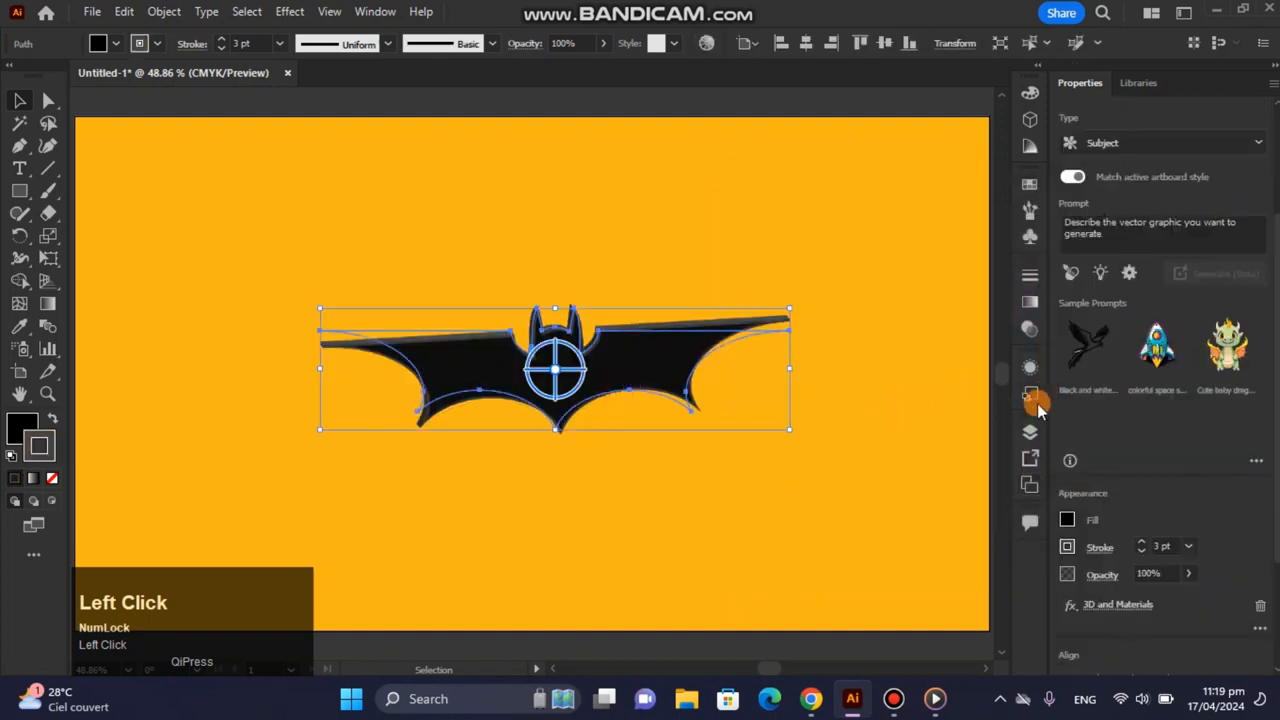
{"action": "left_click", "coordinate": [646, 483]}
{"action": "left_click", "coordinate": [587, 405]}
{"action": "mouse_move", "coordinate": [556, 371]}
{"action": "left_mouse_down"}
{"action": "mouse_move", "coordinate": [860, 369]}
{"action": "mouse_move", "coordinate": [851, 355]}
{"action": "mouse_move", "coordinate": [750, 382]}
{"action": "mouse_move", "coordinate": [511, 375]}
{"action": "mouse_move", "coordinate": [563, 375]}
{"action": "left_mouse_up"}
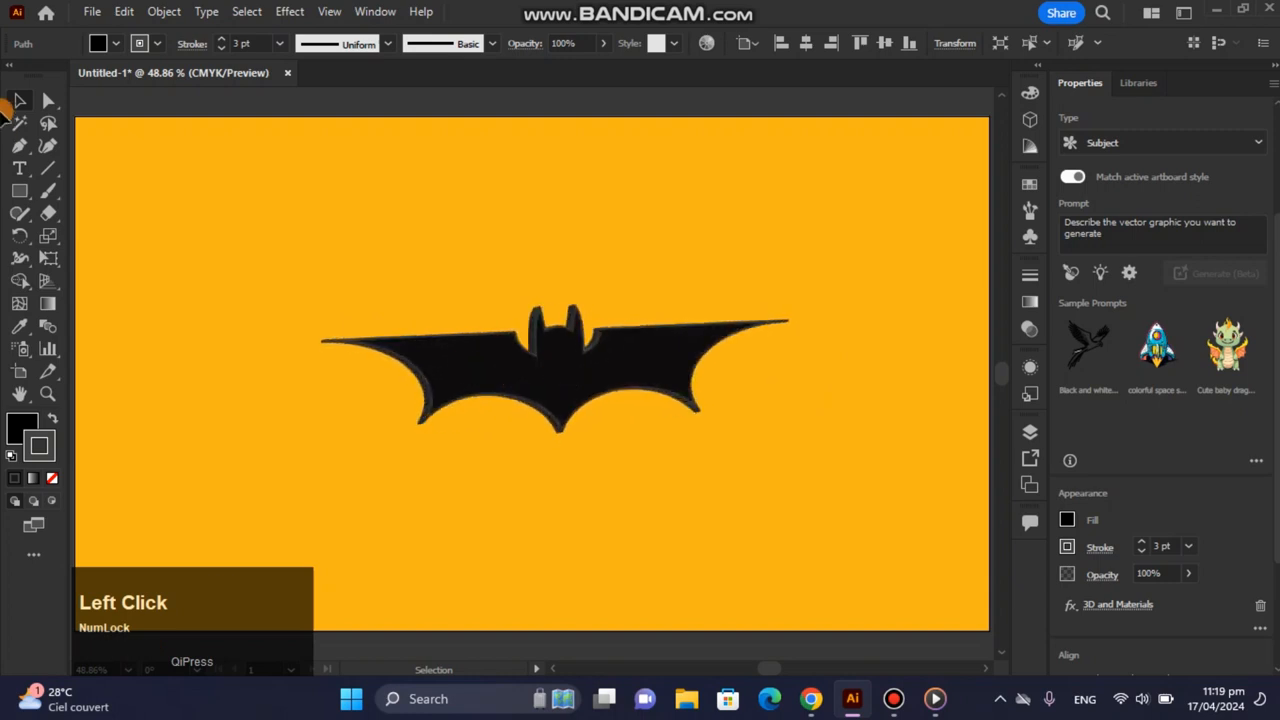
{"action": "left_click", "coordinate": [174, 140]}
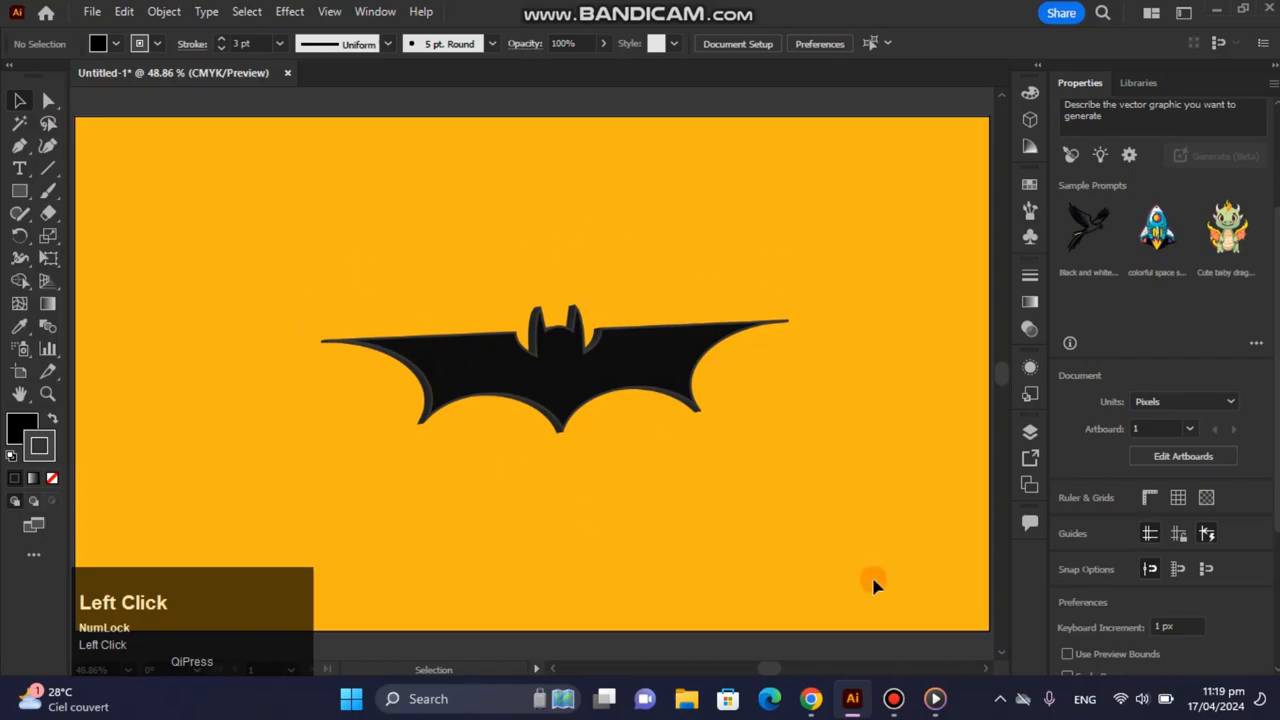